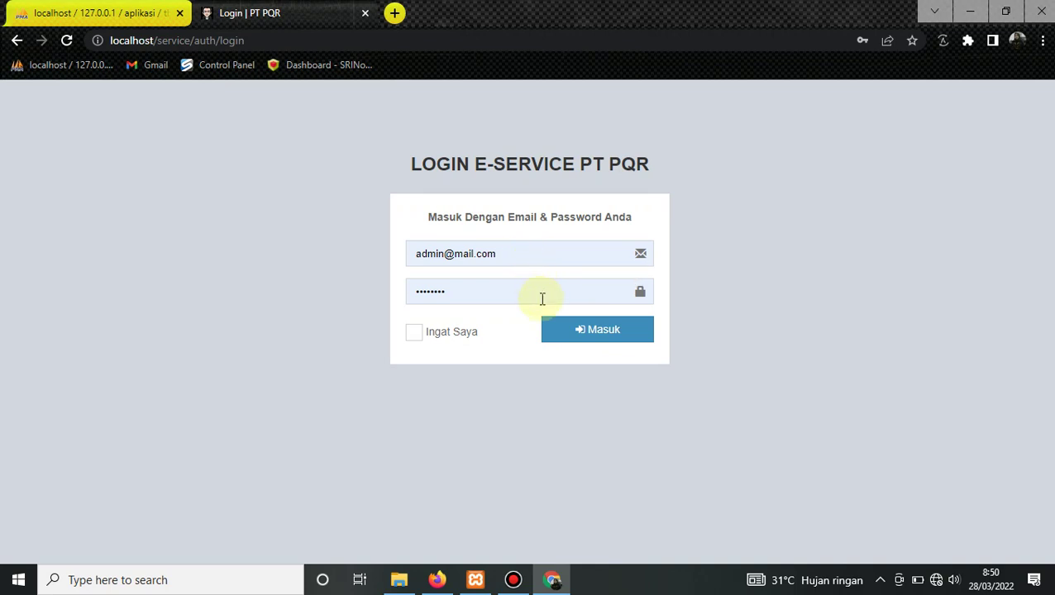
Log in with the prefilled admin account and view the Keluhan, Stock and User pages.
{"action": "left_click", "coordinate": [580, 329]}
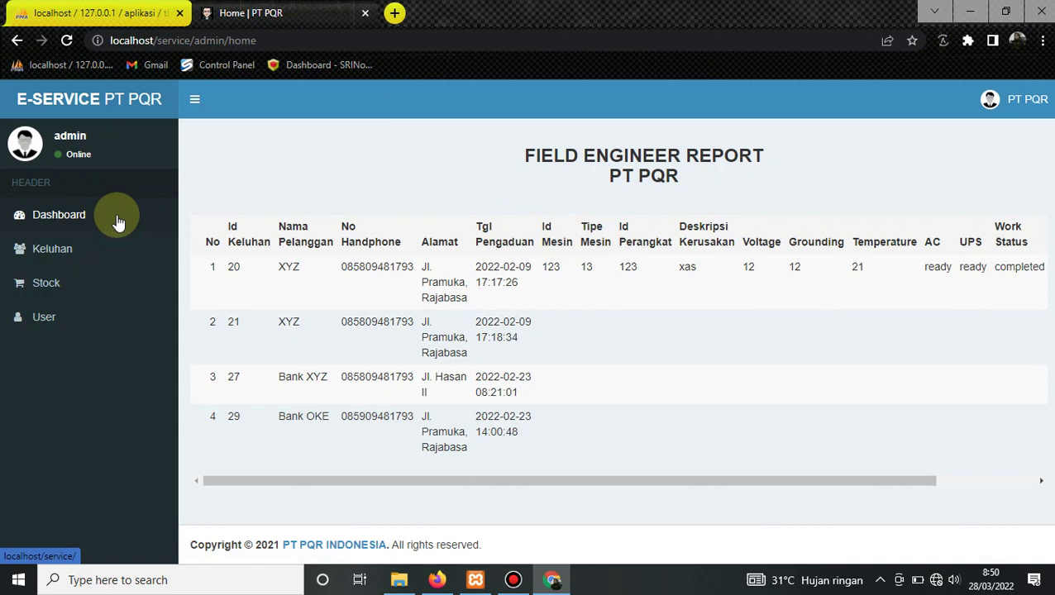
{"action": "left_click", "coordinate": [138, 257]}
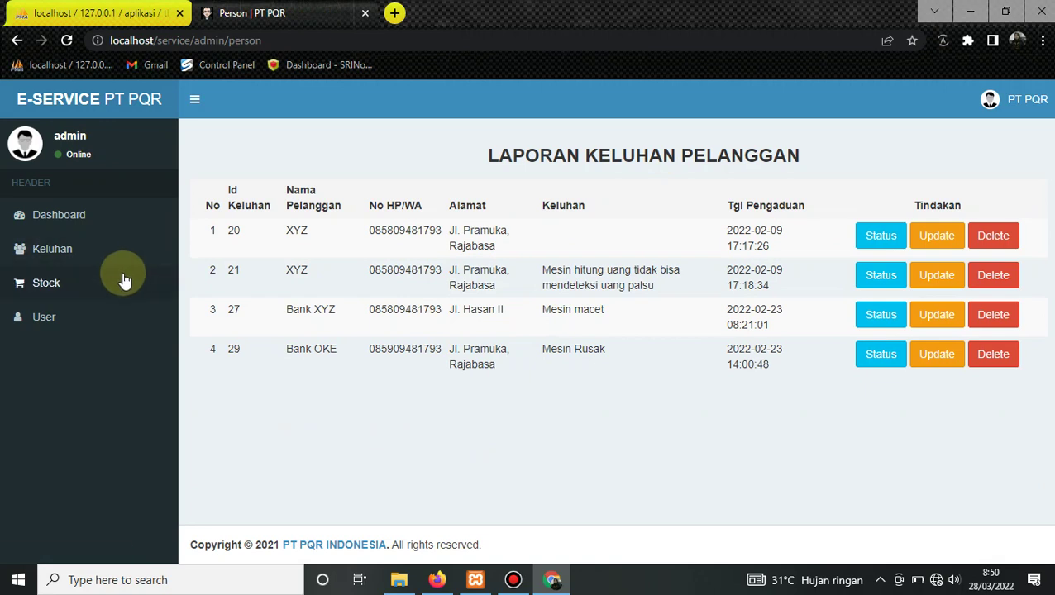
{"action": "left_click", "coordinate": [120, 289]}
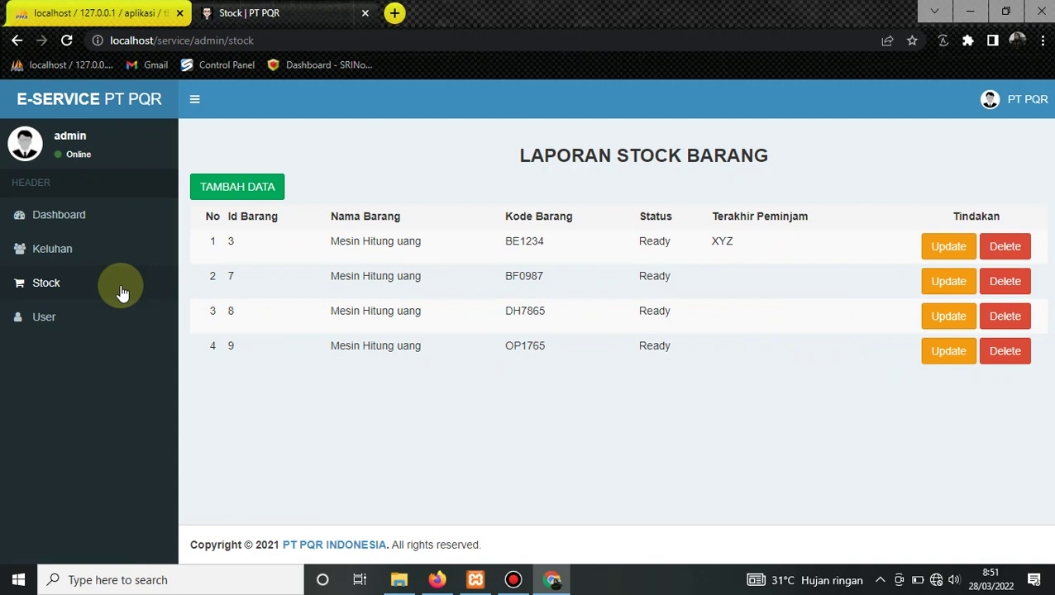
{"action": "left_click", "coordinate": [104, 324]}
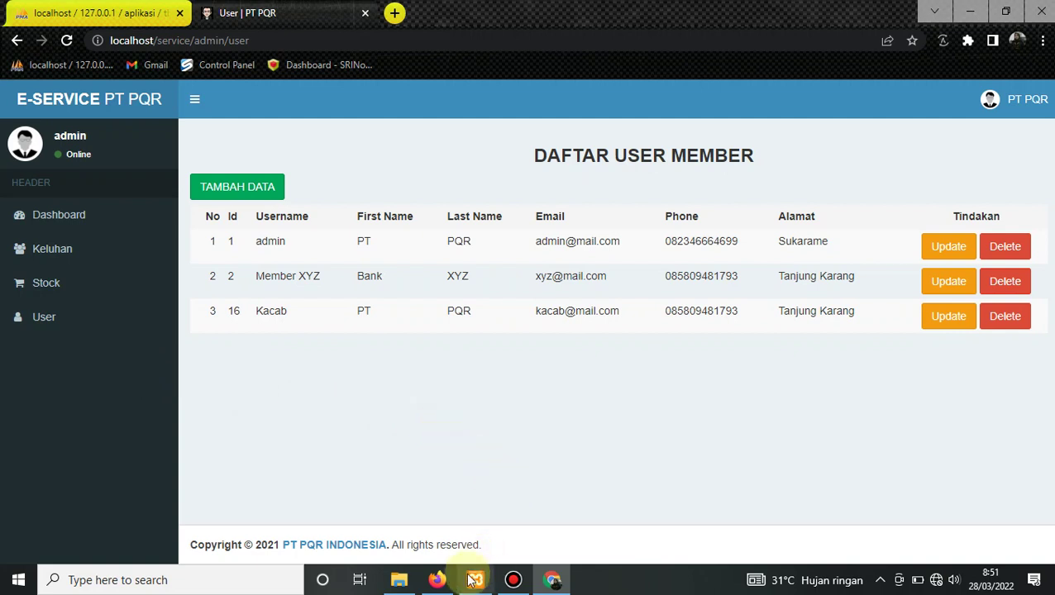
Switch to Firefox and log in to E-Service as the XYZ member with the saved email and password.
{"action": "left_click", "coordinate": [436, 579]}
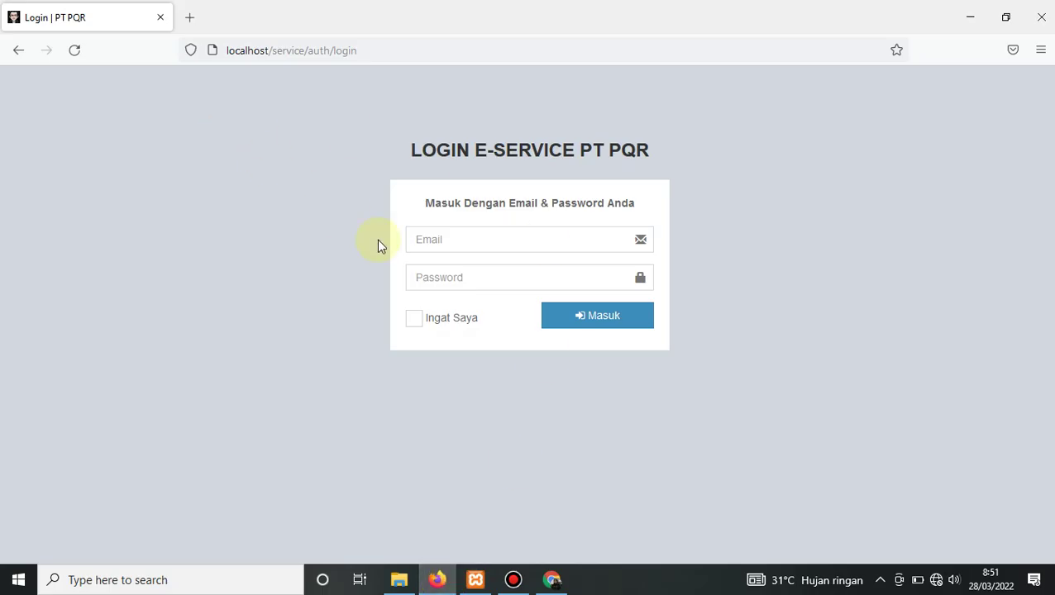
{"action": "left_click", "coordinate": [495, 240]}
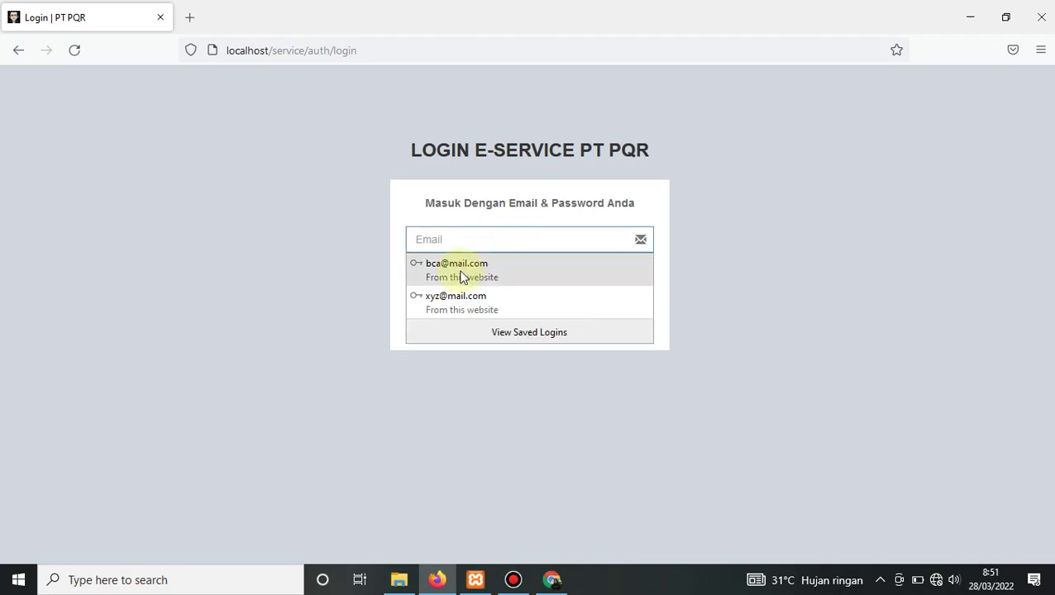
{"action": "left_click", "coordinate": [455, 299]}
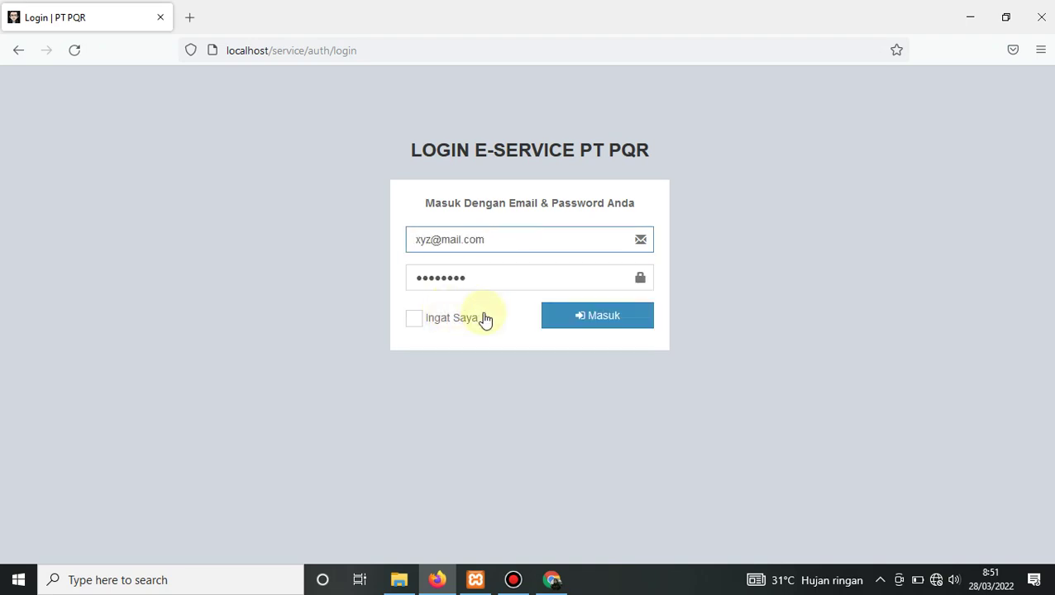
{"action": "left_click", "coordinate": [583, 316]}
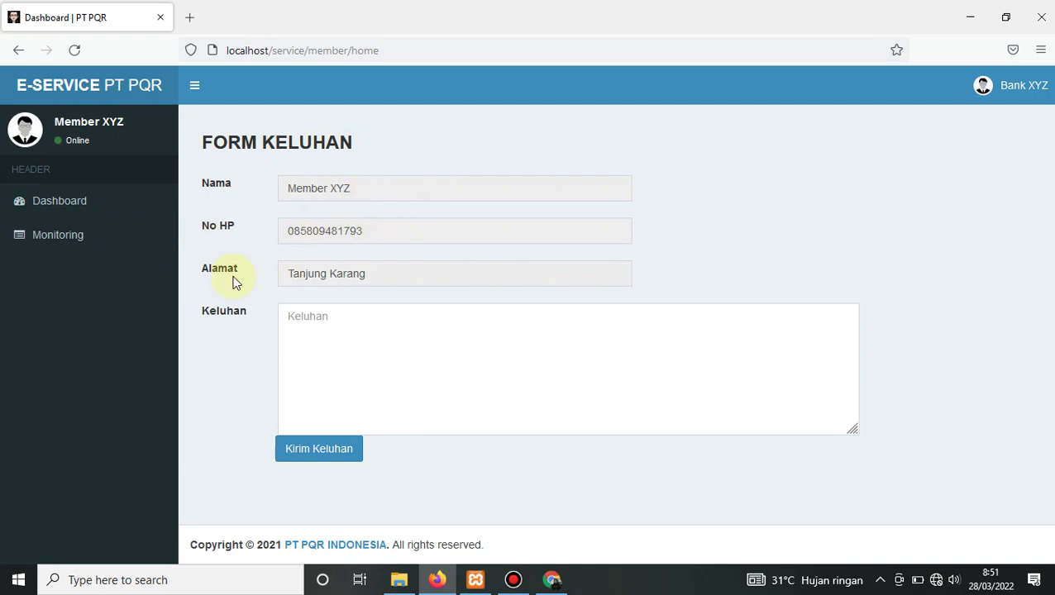
Look over the member's complaint form and the Monitoring list of complaints, ending back on the complaint form.
{"action": "left_click", "coordinate": [322, 313]}
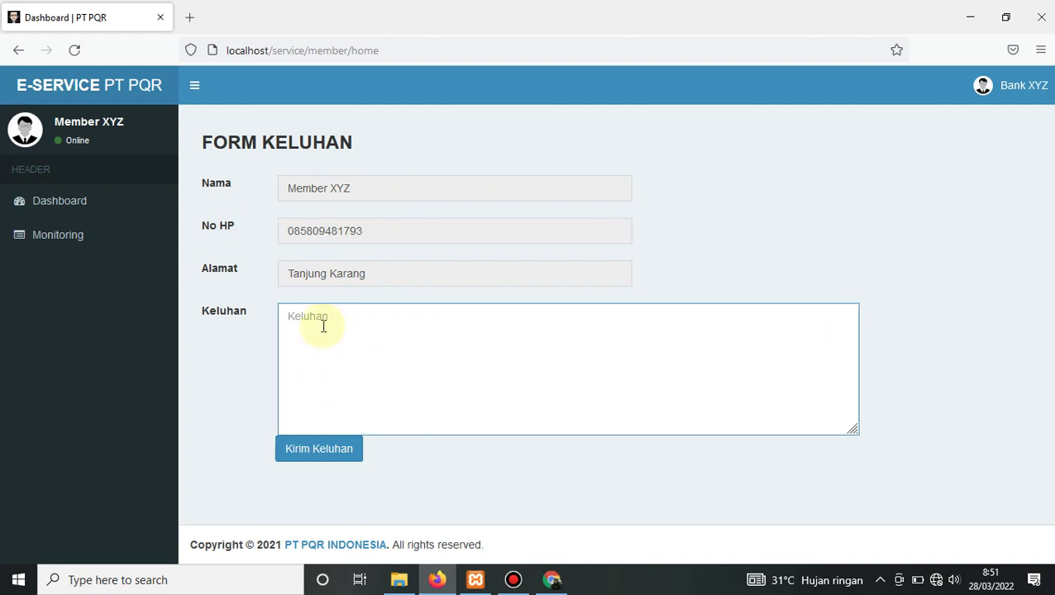
{"action": "left_click", "coordinate": [84, 239]}
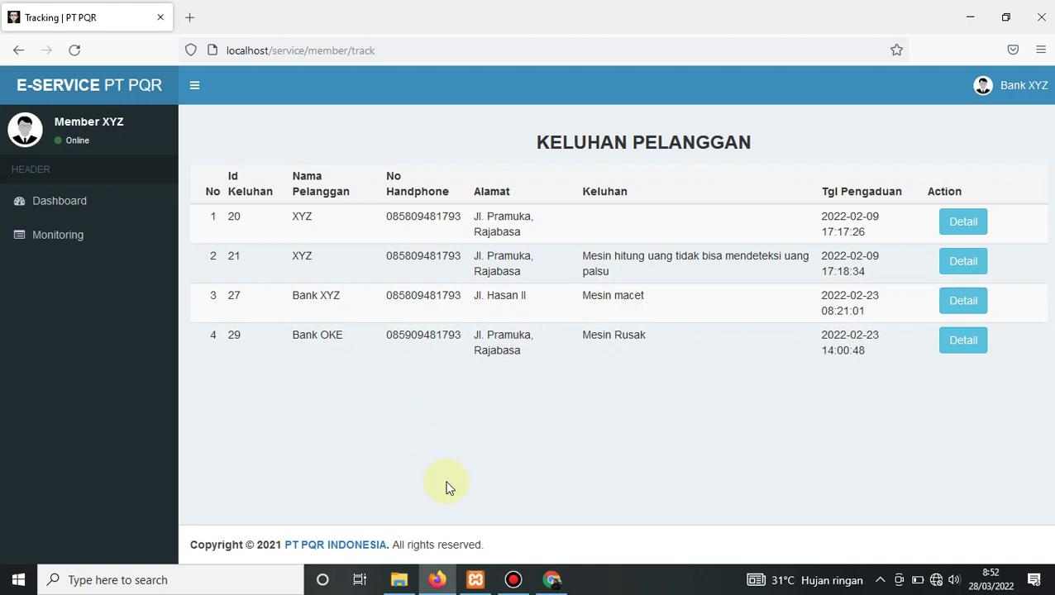
{"action": "left_click", "coordinate": [76, 212]}
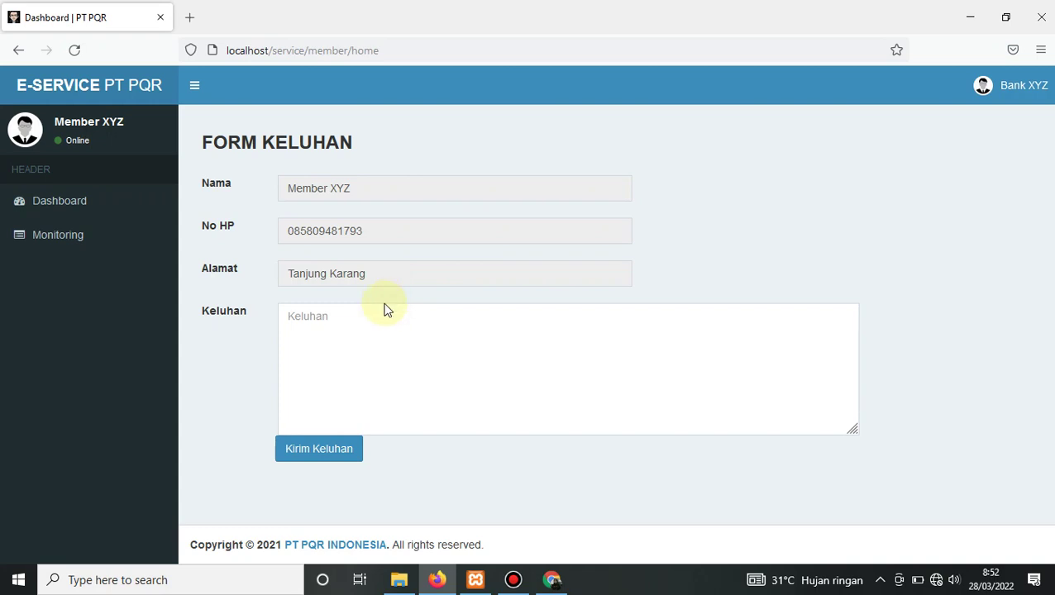
{"action": "left_click", "coordinate": [349, 325]}
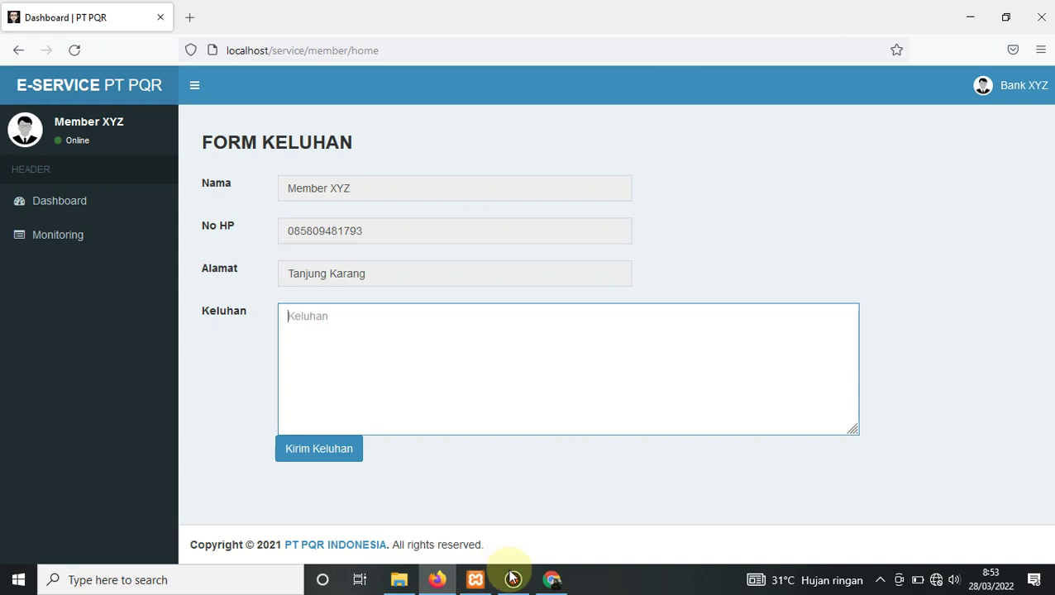
In Chrome, add a "Keluhan Diterima" repair status to complaint 21 with the comment "Keluhan sudah diterima", and return to the complaint report.
{"action": "left_click", "coordinate": [551, 580]}
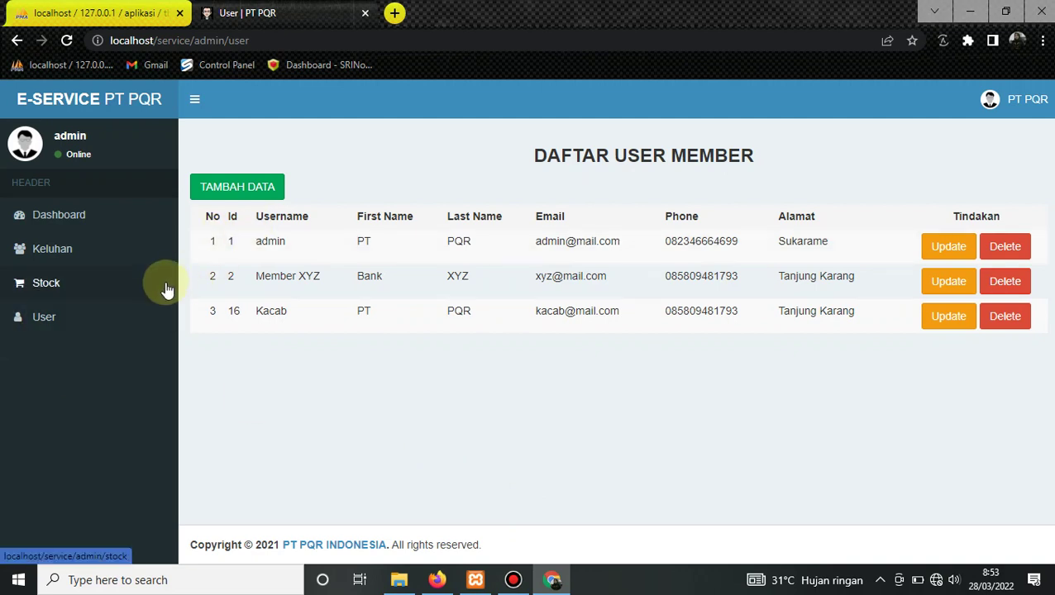
{"action": "left_click", "coordinate": [95, 261]}
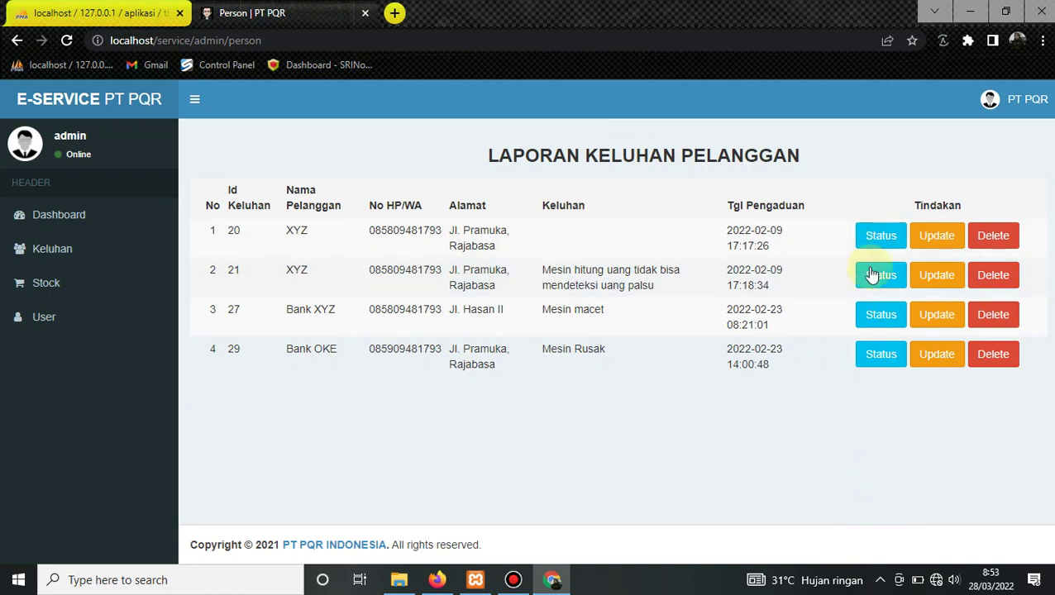
{"action": "left_click", "coordinate": [873, 284]}
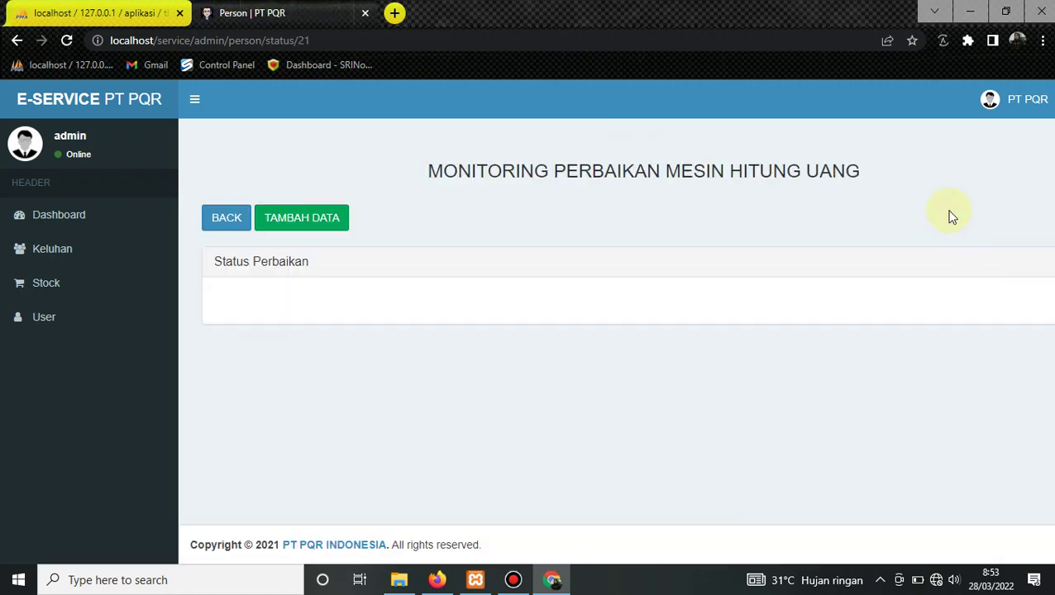
{"action": "left_click", "coordinate": [306, 220]}
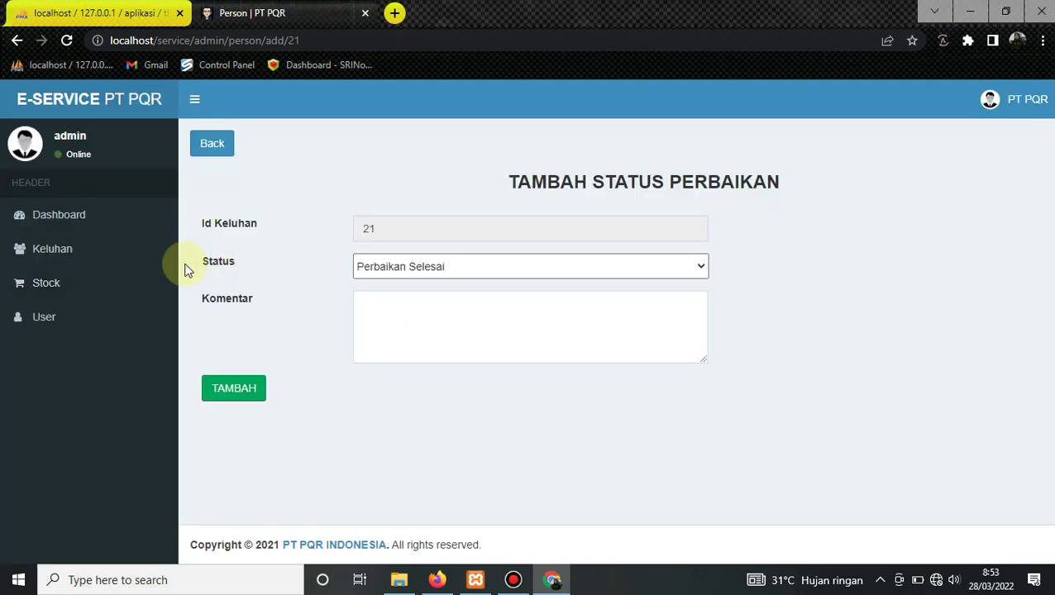
{"action": "left_click", "coordinate": [409, 266]}
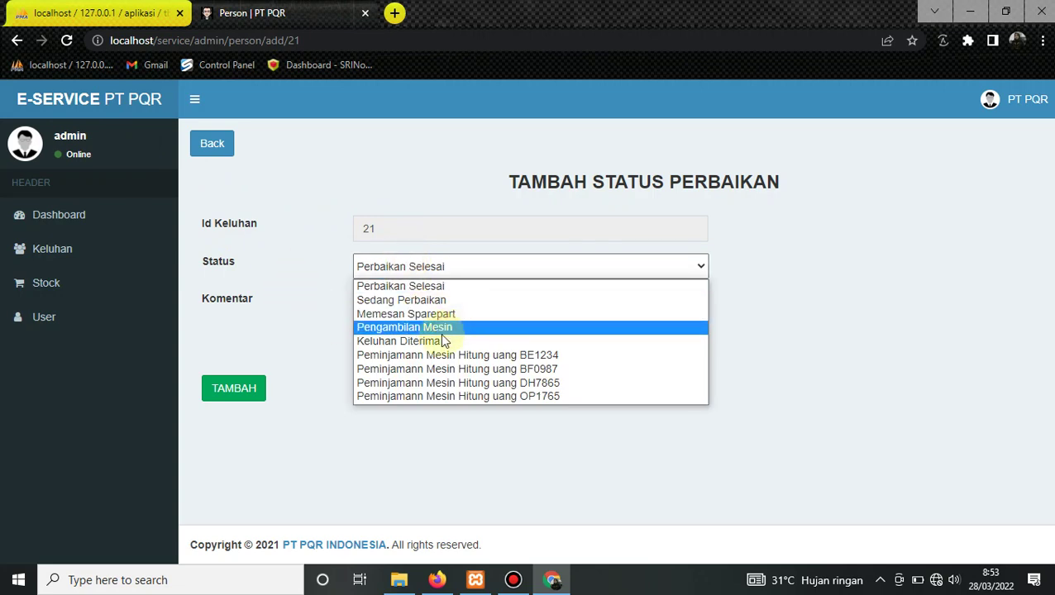
{"action": "left_click", "coordinate": [389, 339]}
{"action": "left_click", "coordinate": [392, 323]}
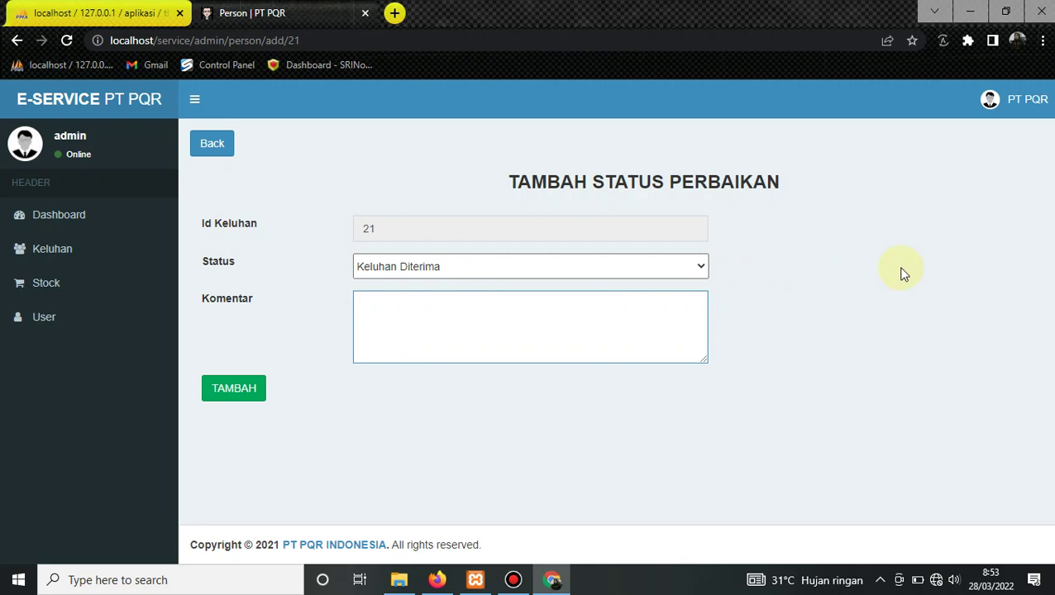
{"action": "type", "text": "Keluhan sydadah diterima"}
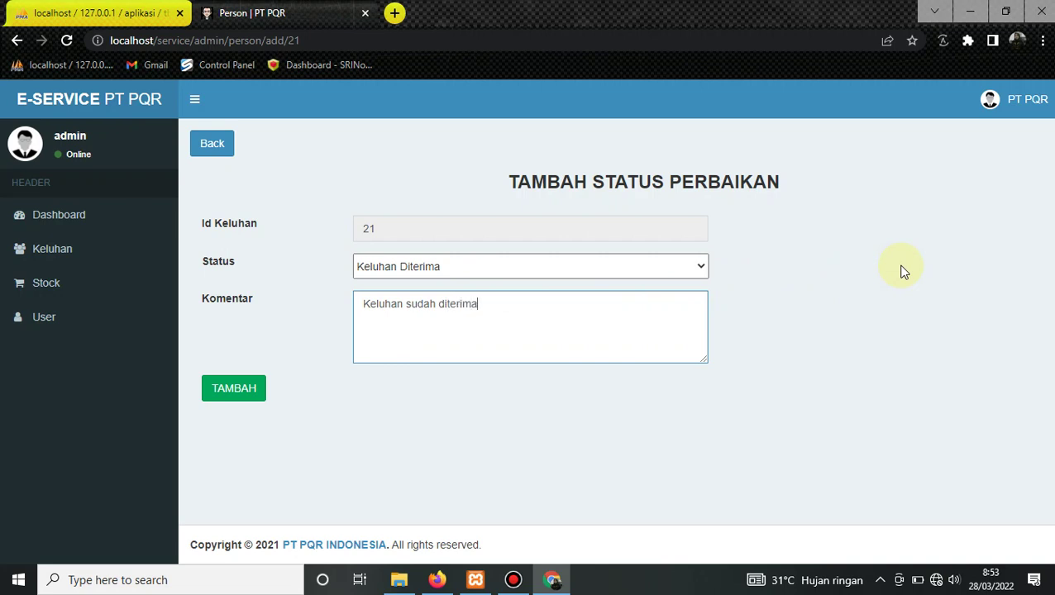
{"action": "left_click", "coordinate": [224, 393]}
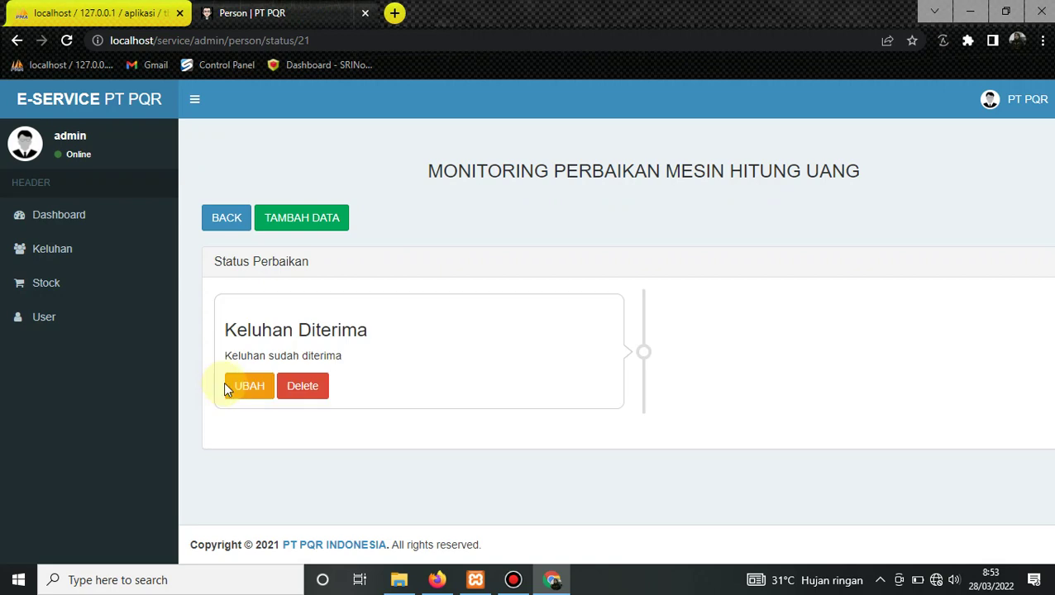
{"action": "left_click", "coordinate": [229, 220]}
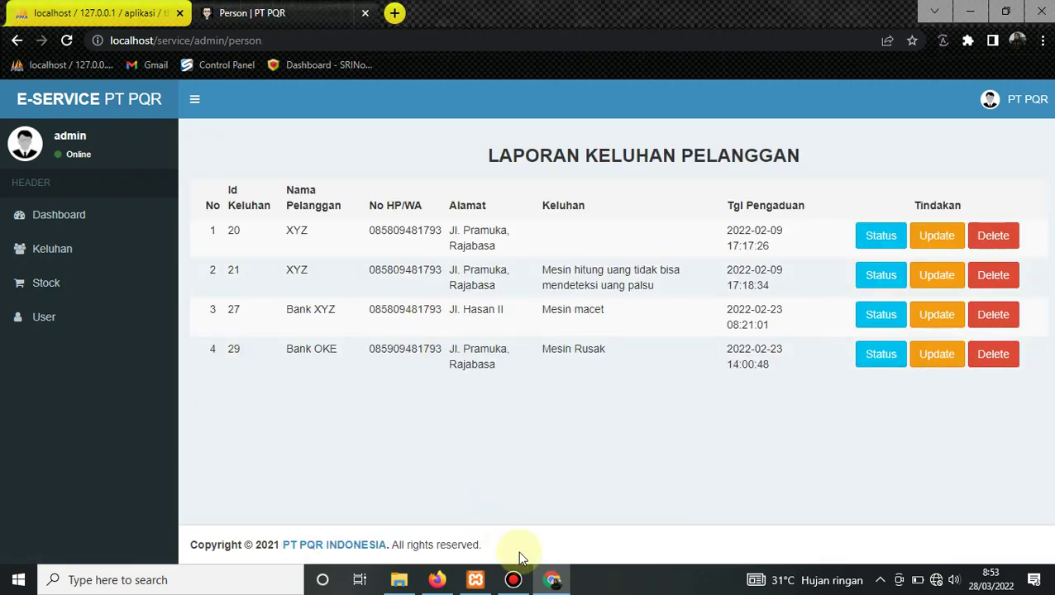
Switch to Firefox and check the repair status details of complaints 20 and 21 in the member's Monitoring list.
{"action": "left_click", "coordinate": [436, 579]}
{"action": "left_click", "coordinate": [284, 341]}
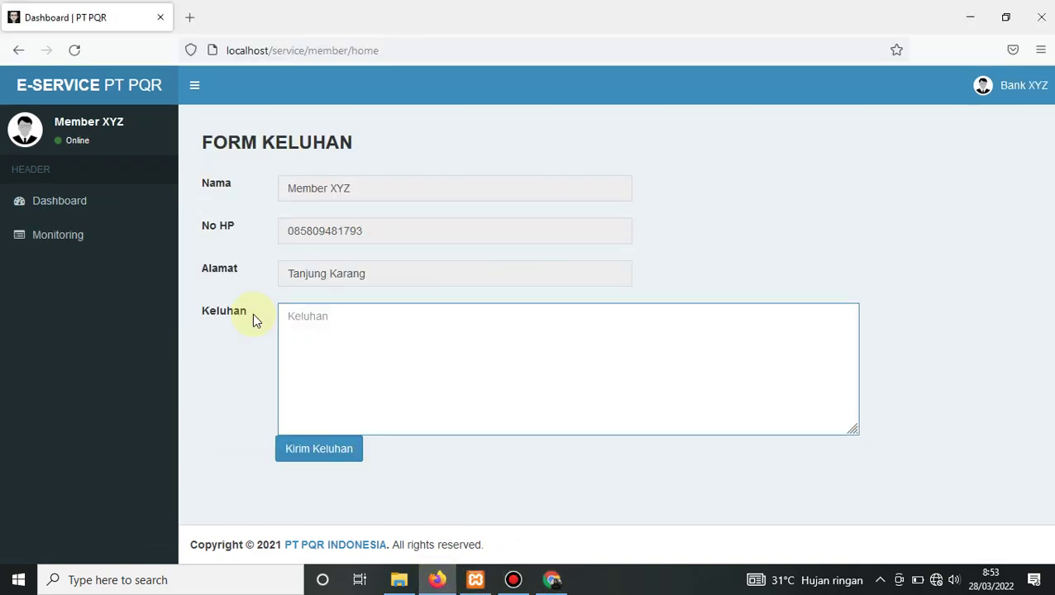
{"action": "left_click", "coordinate": [81, 241]}
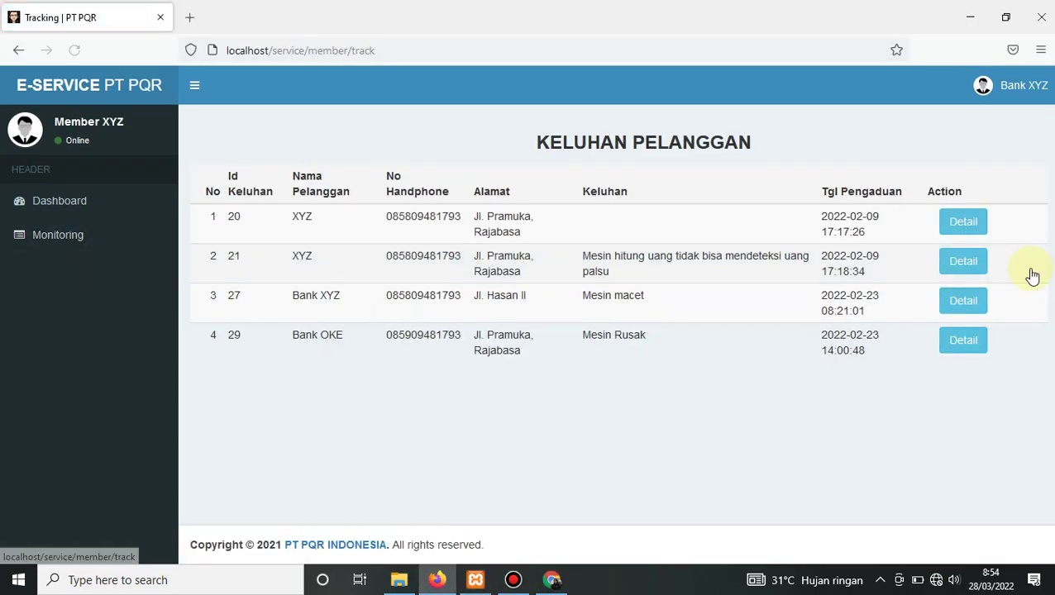
{"action": "left_click", "coordinate": [977, 222]}
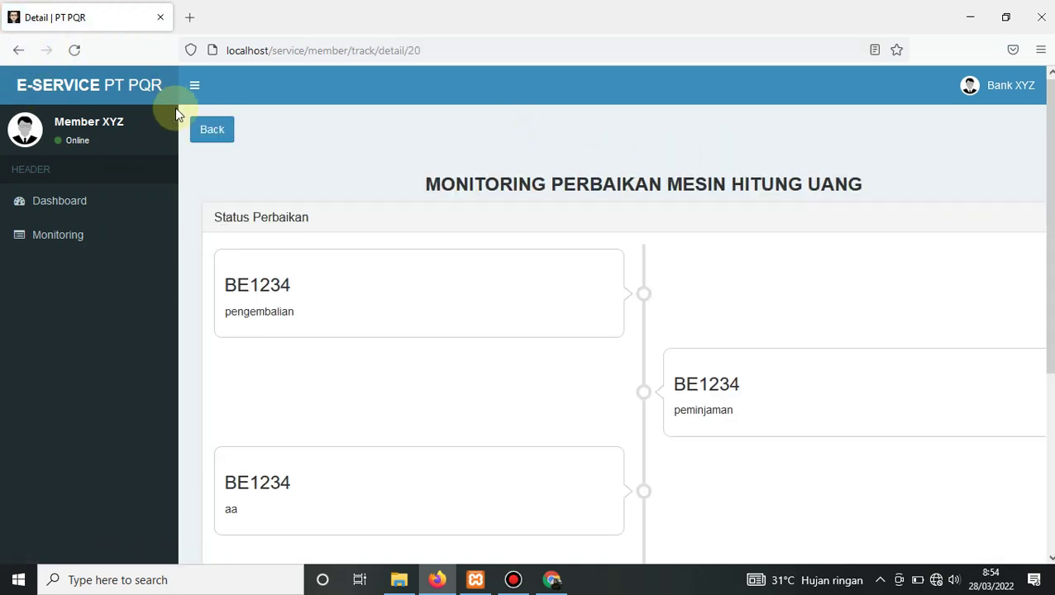
{"action": "left_click", "coordinate": [212, 133]}
{"action": "left_click", "coordinate": [959, 263]}
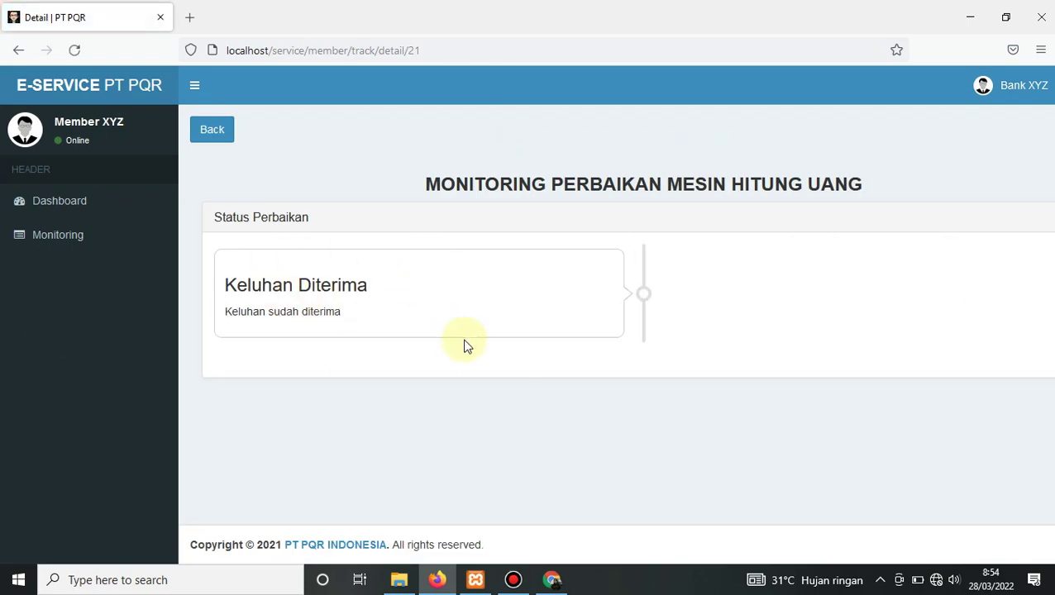
{"action": "left_click", "coordinate": [208, 139]}
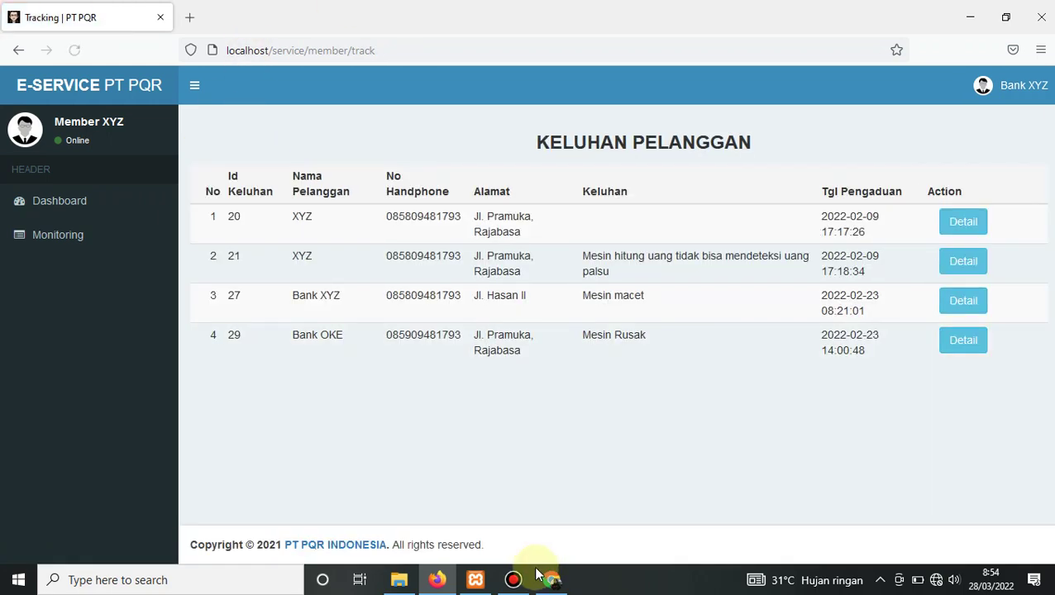
In Chrome, add the status "Peminjamann Mesin Hitung uang DH7865" to complaint 21 with the comment "Peminjaman mesin hitung uang cadangan".
{"action": "left_click", "coordinate": [551, 579]}
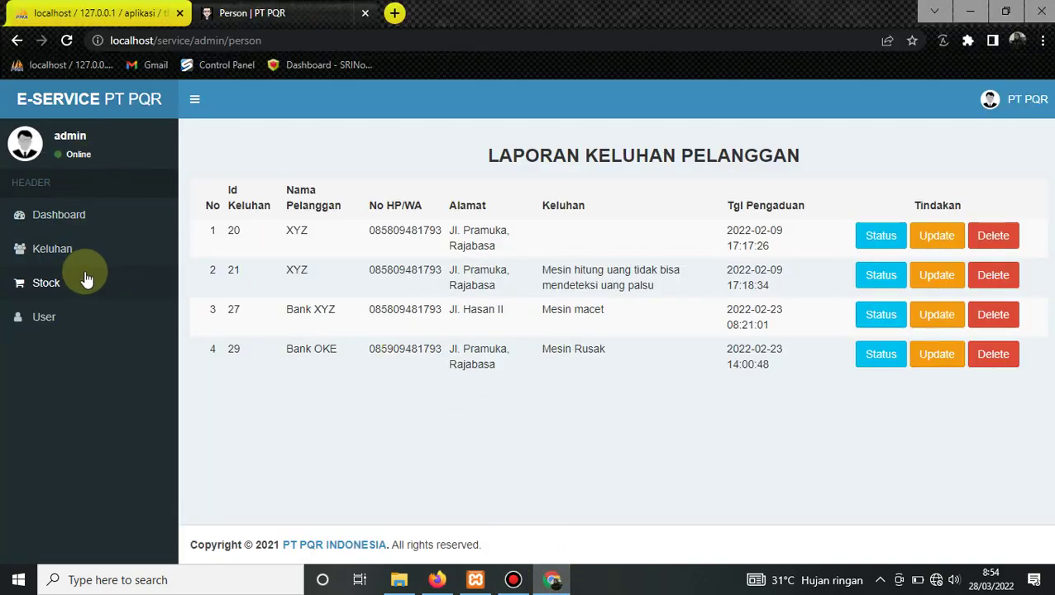
{"action": "left_click", "coordinate": [878, 275]}
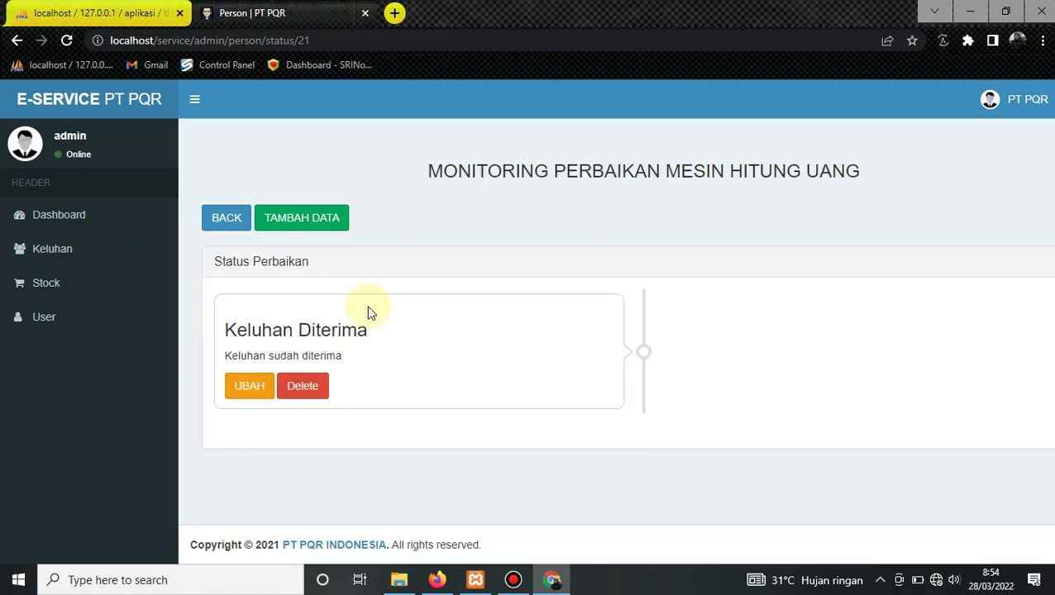
{"action": "left_click", "coordinate": [309, 236]}
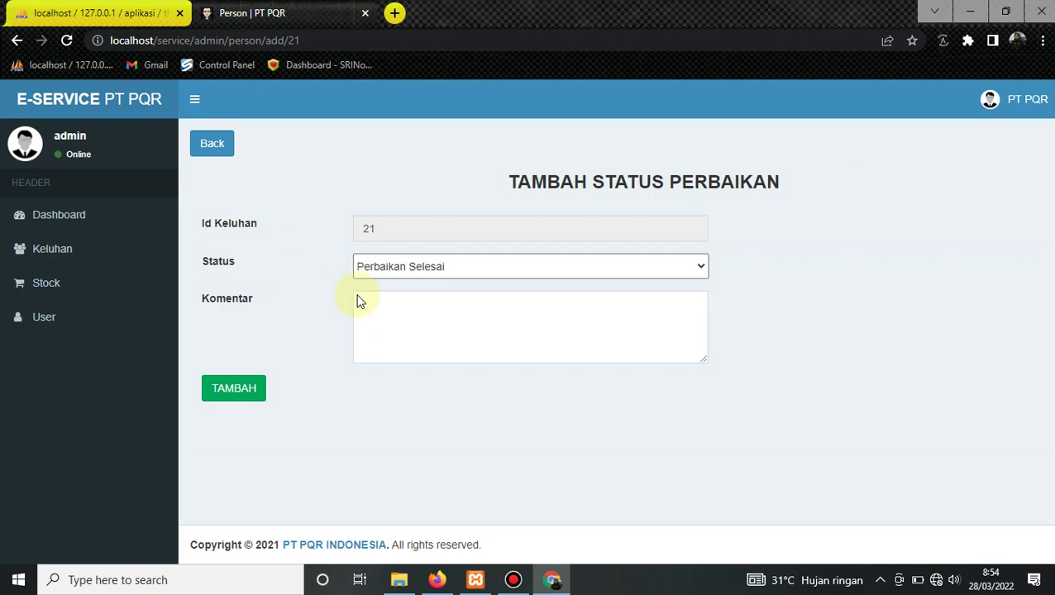
{"action": "left_click", "coordinate": [465, 271]}
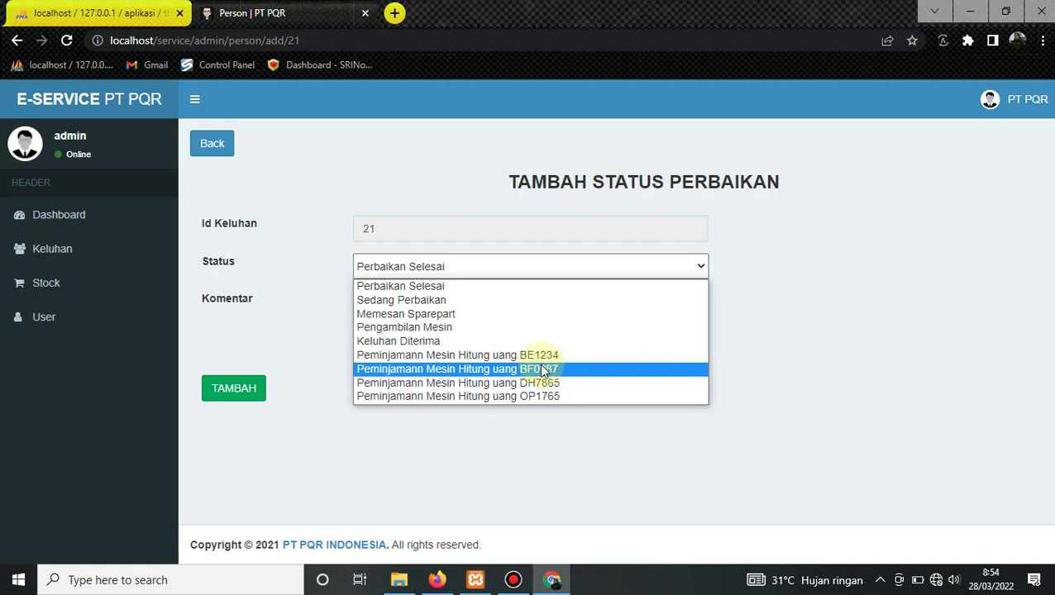
{"action": "left_click", "coordinate": [501, 383]}
{"action": "left_click", "coordinate": [482, 336]}
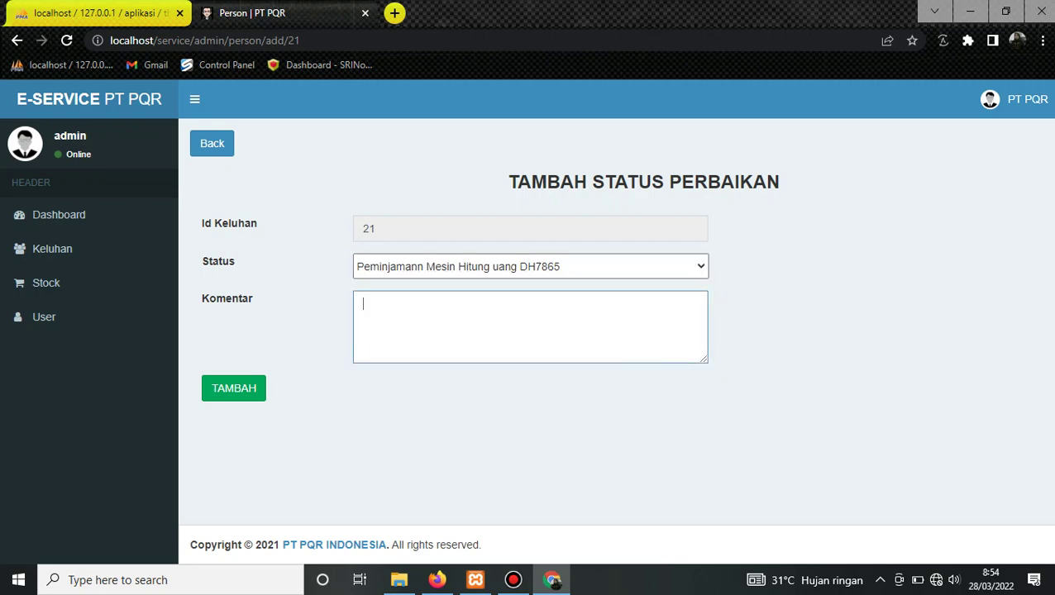
{"action": "type", "text": "Peminjaman mesin hitung uang cadangan"}
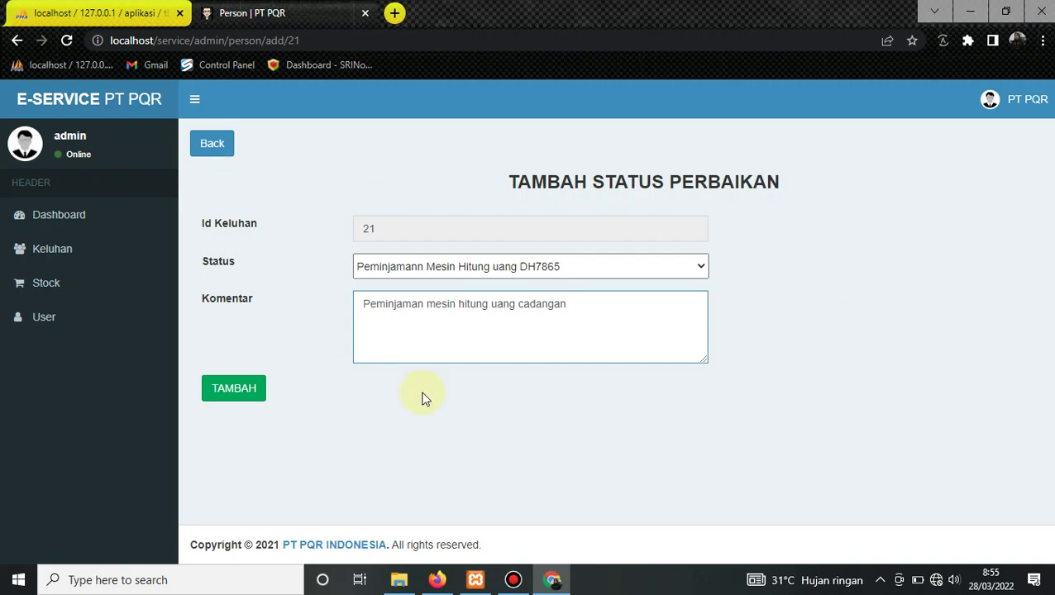
{"action": "left_click", "coordinate": [252, 392]}
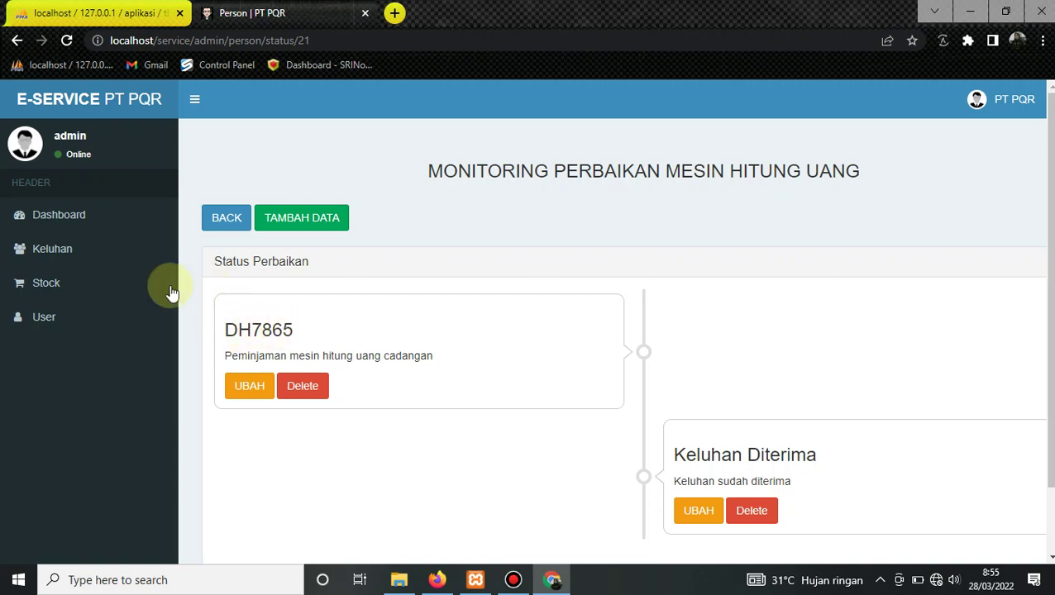
Check the loan status and last borrower of machine DH7865 in the stock report.
{"action": "left_click", "coordinate": [115, 296]}
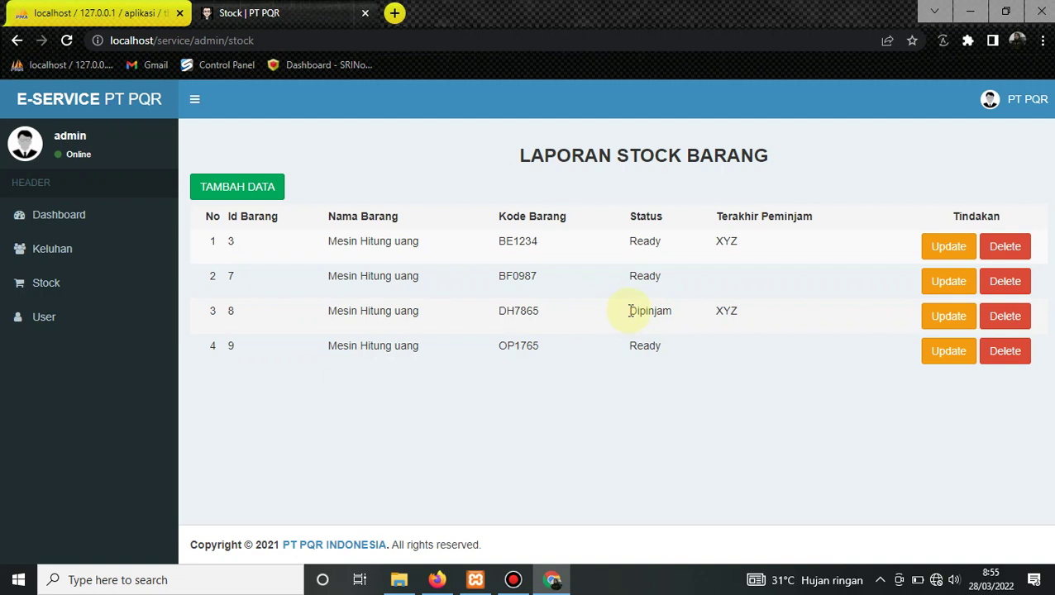
{"action": "left_click_drag", "start_coordinate": [627, 311], "coordinate": [738, 312]}
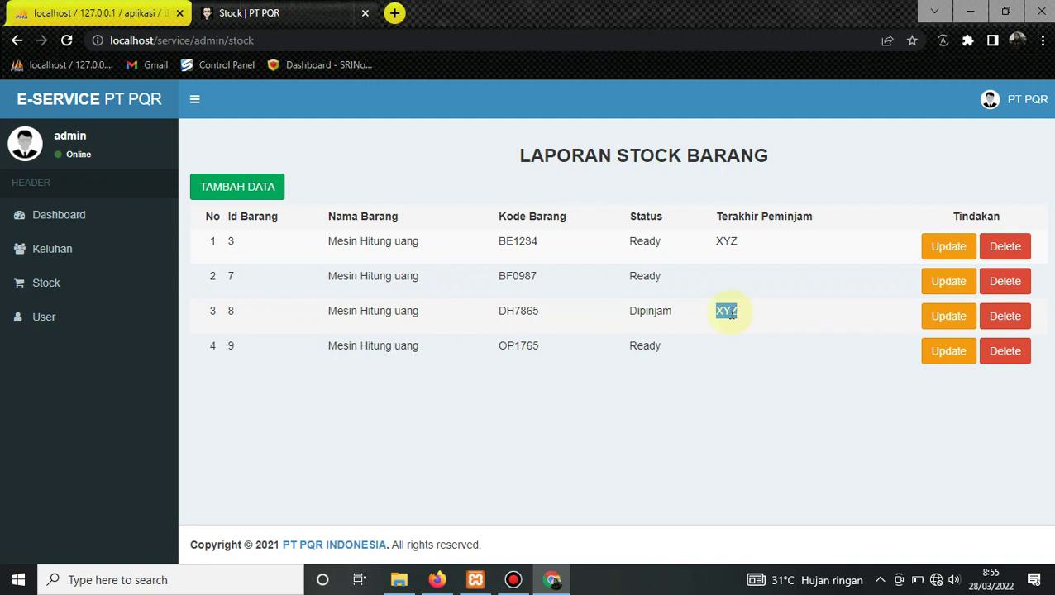
Switch to Firefox and check the repair status details of complaint 21 in the member's complaint list.
{"action": "left_click", "coordinate": [764, 310]}
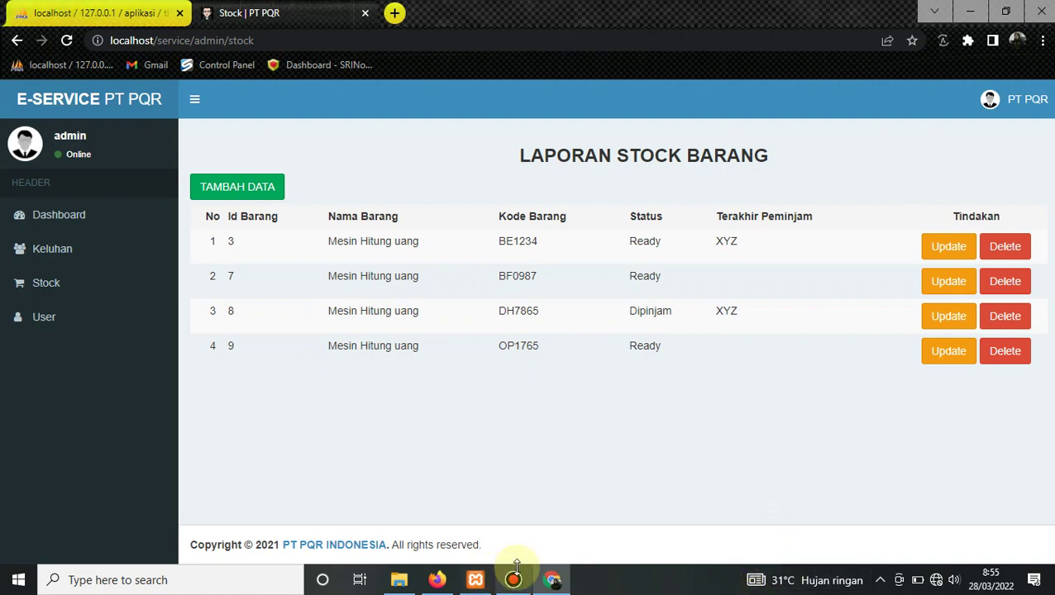
{"action": "mouse_move", "coordinate": [436, 580]}
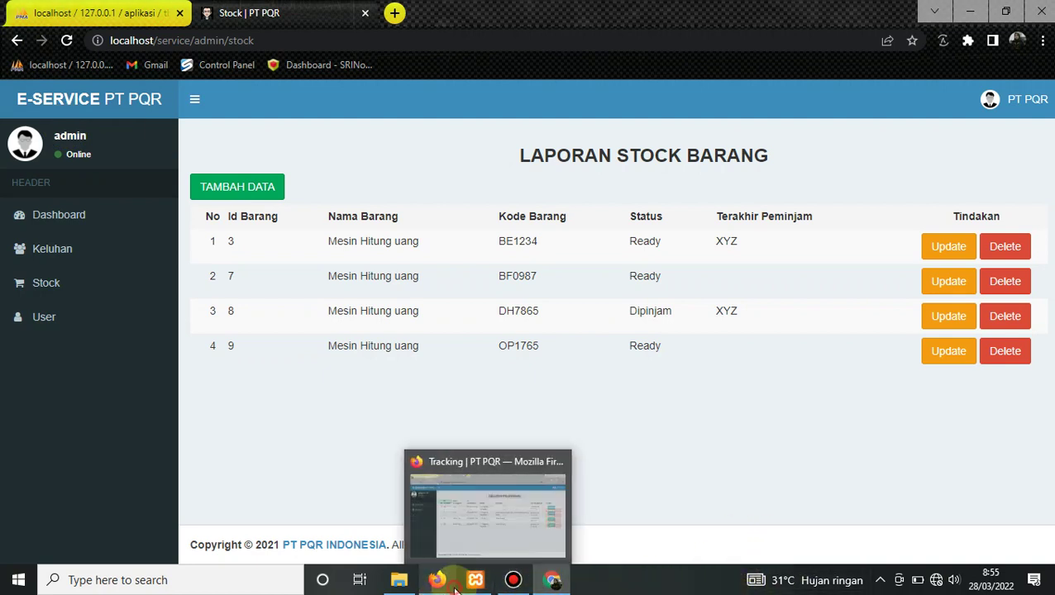
{"action": "left_click", "coordinate": [532, 485]}
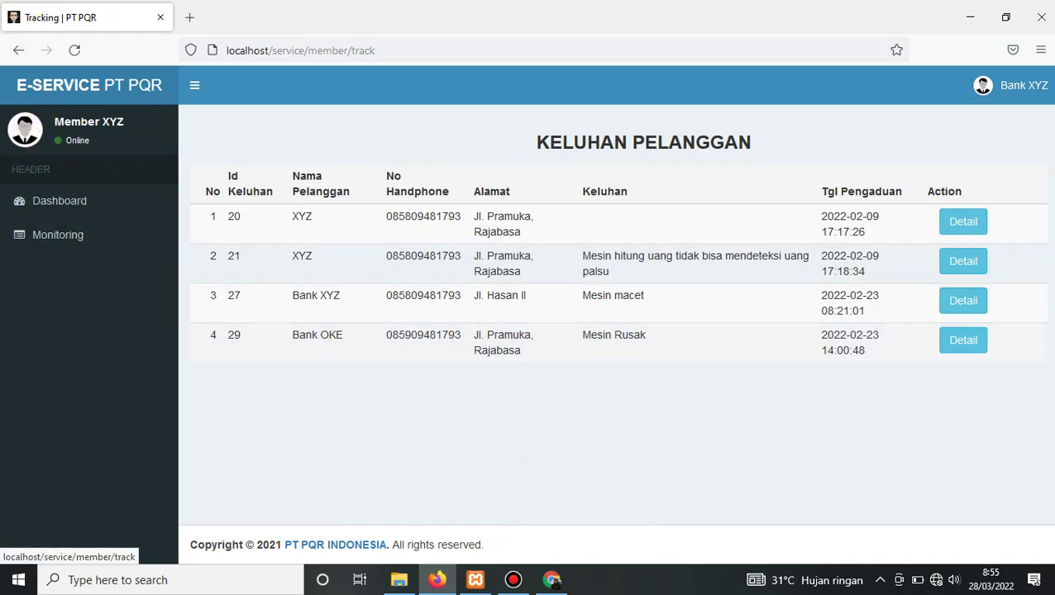
{"action": "left_click", "coordinate": [965, 274]}
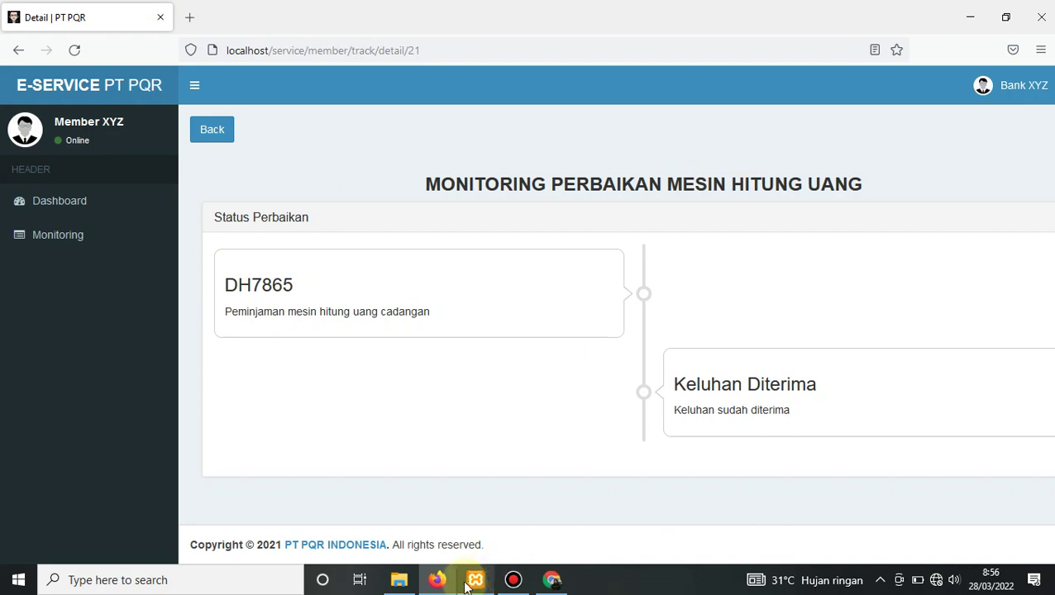
Switch to Chrome, open the update form of complaint 21 from the complaint report, and set Id Mesin to NH79.
{"action": "left_click", "coordinate": [551, 581]}
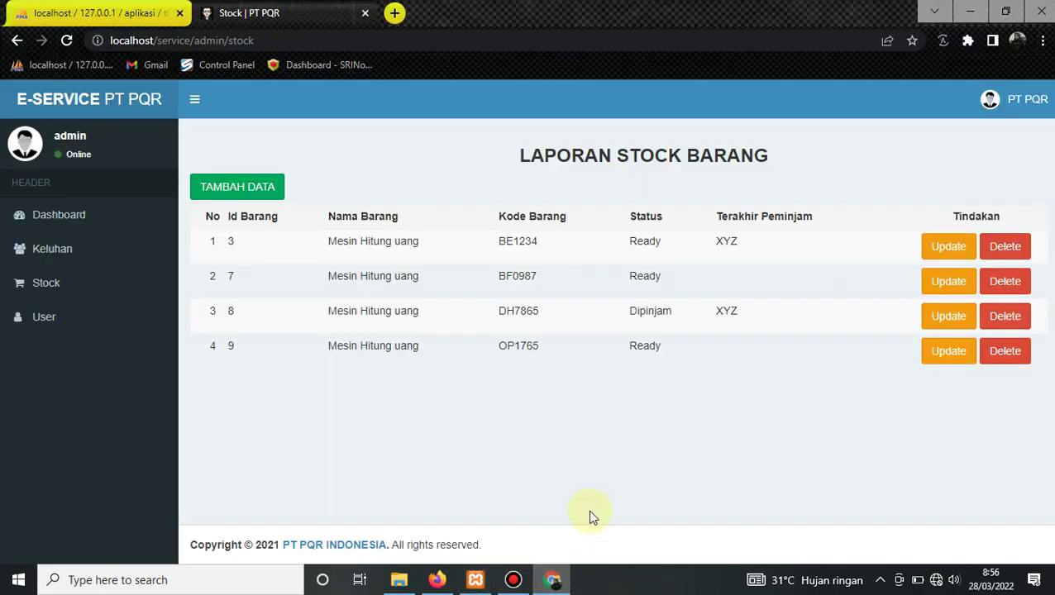
{"action": "left_click", "coordinate": [91, 265]}
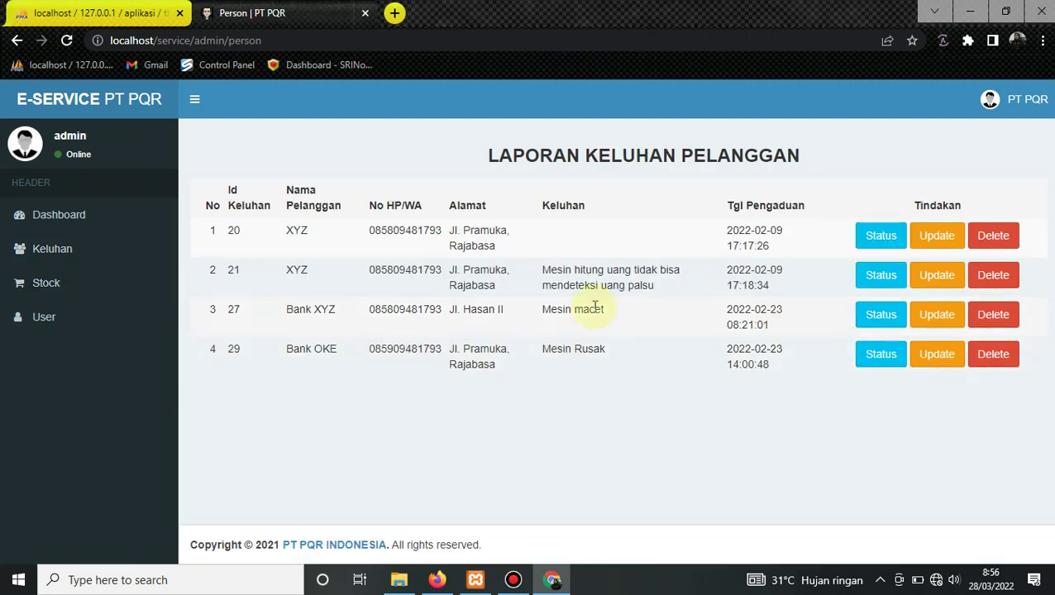
{"action": "left_click", "coordinate": [915, 275]}
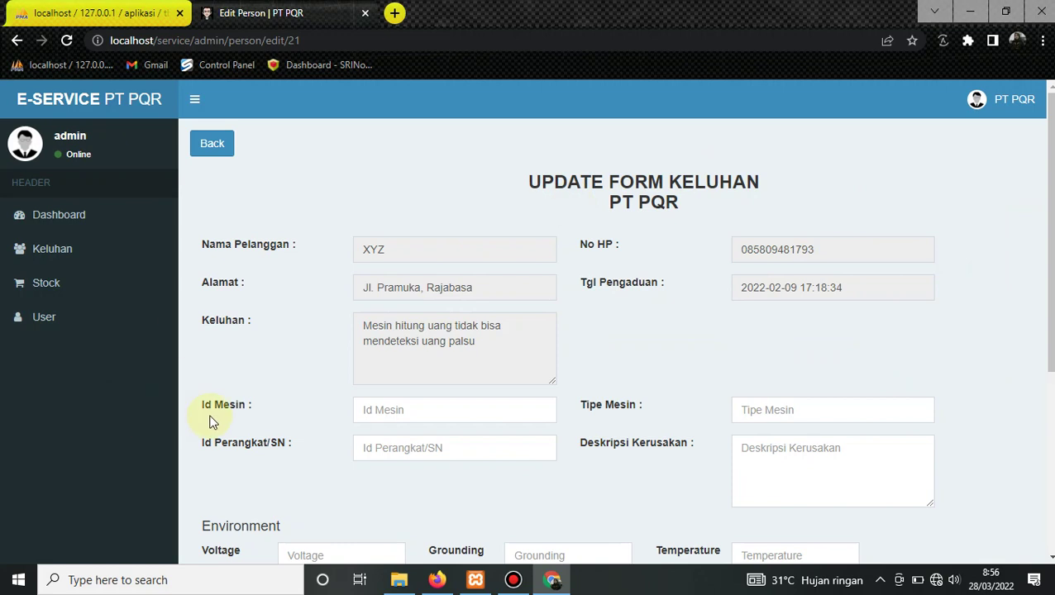
{"action": "left_click", "coordinate": [461, 415]}
{"action": "scroll", "coordinate": [461, 415], "scroll_direction": "down", "scroll_amount": 1}
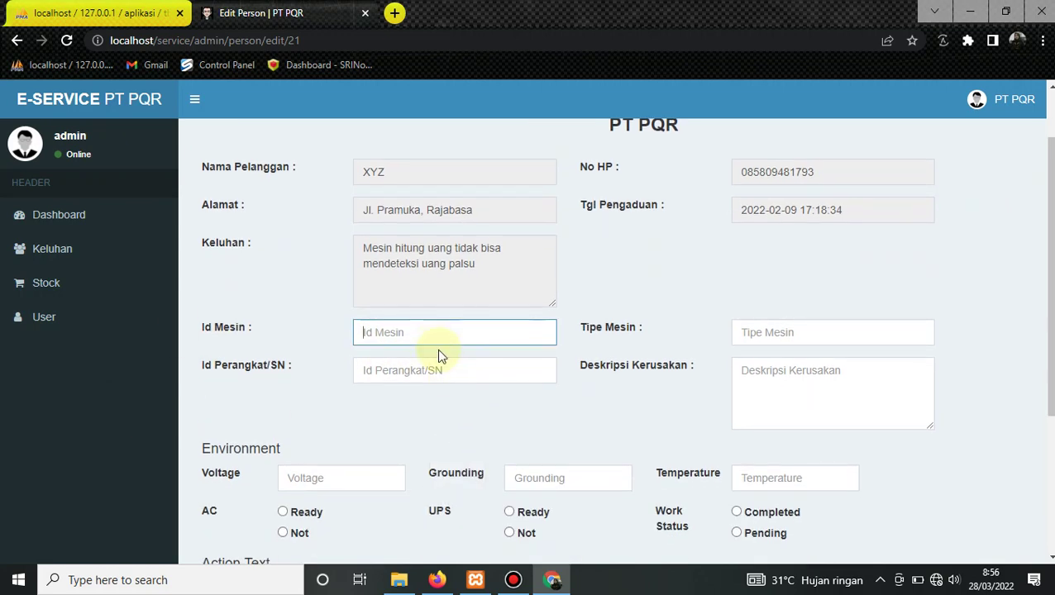
{"action": "left_click", "coordinate": [435, 333]}
{"action": "left_click", "coordinate": [454, 426]}
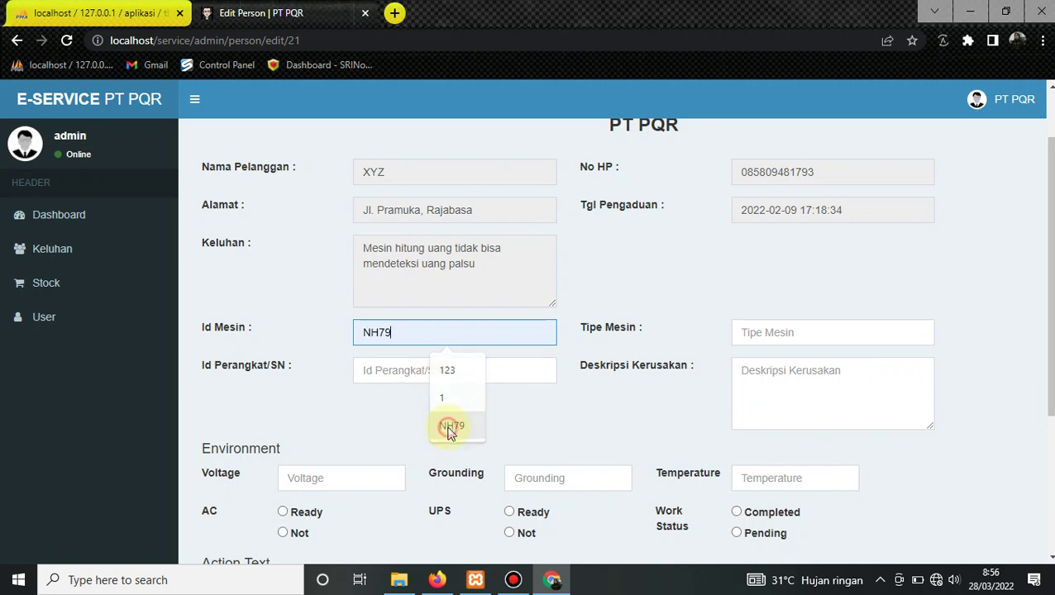
Set Id Perangkat/SN to 123KJ, Tipe Mesin to DXOP9 and the damage description to "Sensor".
{"action": "left_click", "coordinate": [431, 374]}
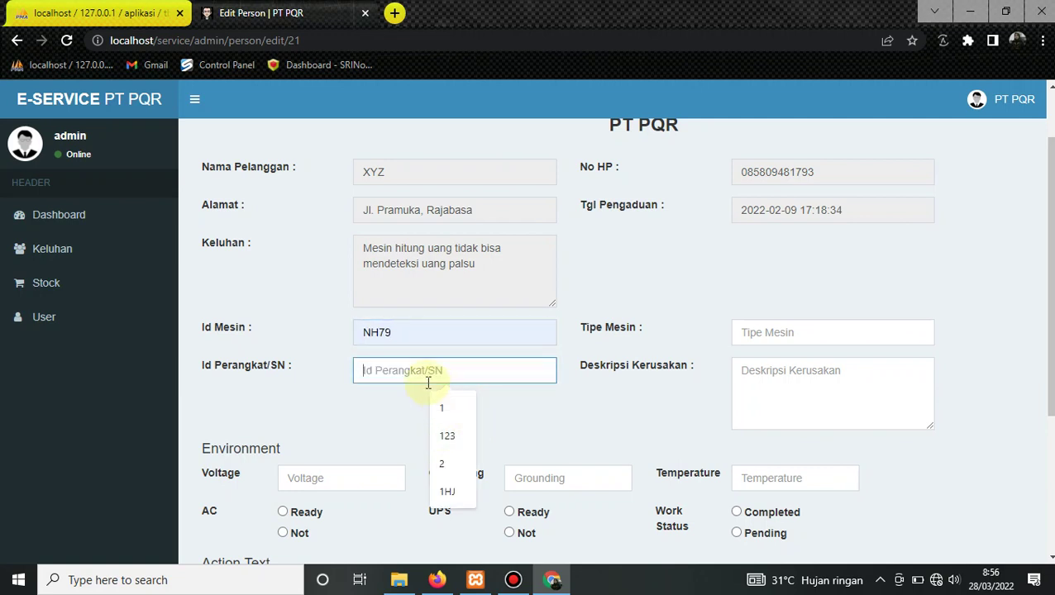
{"action": "left_click", "coordinate": [448, 437]}
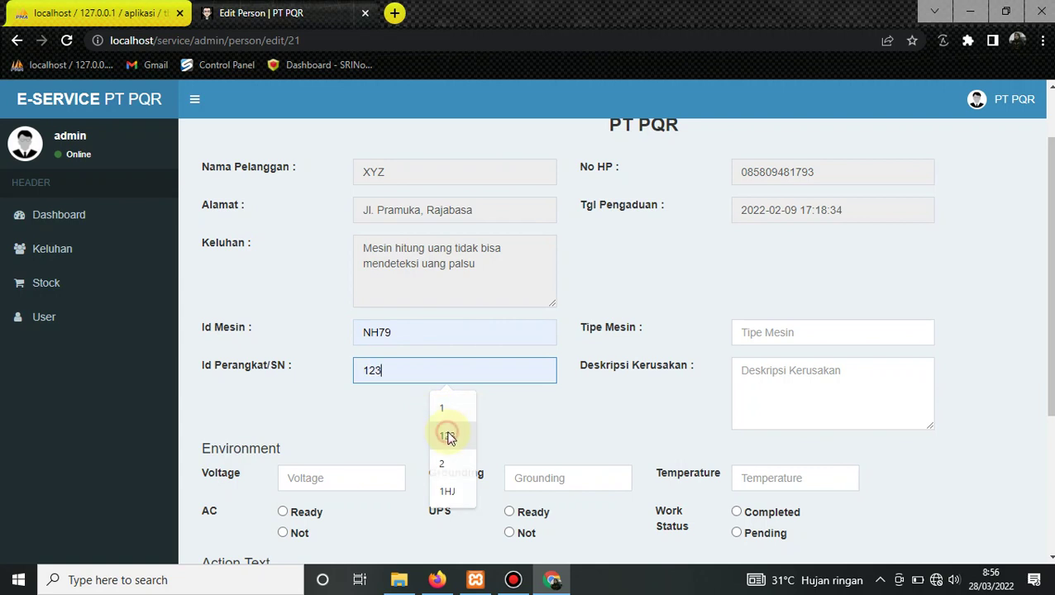
{"action": "type", "text": "KJ"}
{"action": "left_click", "coordinate": [745, 330]}
{"action": "left_click", "coordinate": [832, 425]}
{"action": "left_click", "coordinate": [822, 380]}
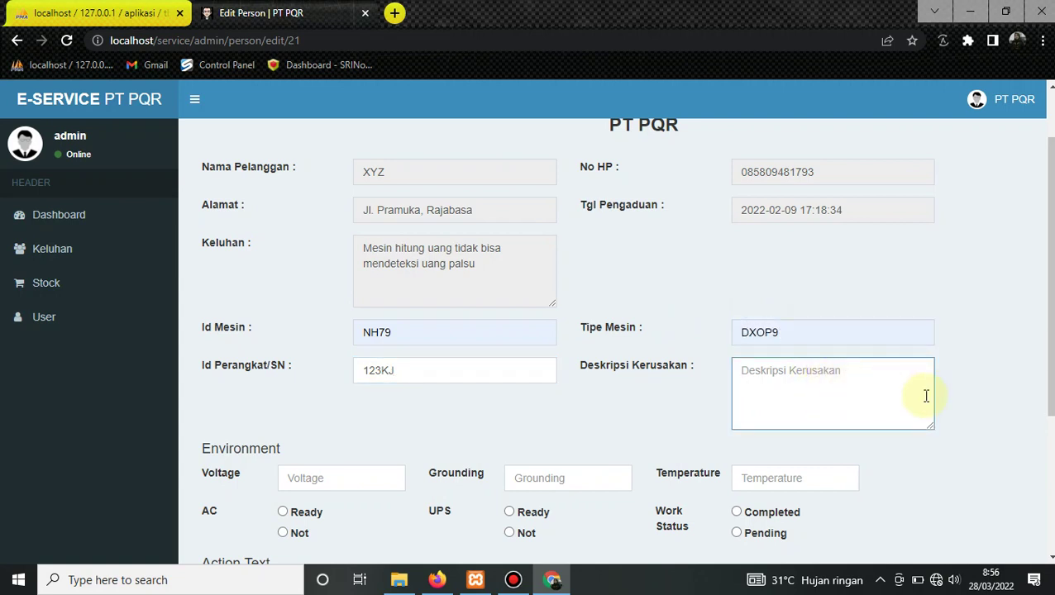
{"action": "type", "text": "Sensor"}
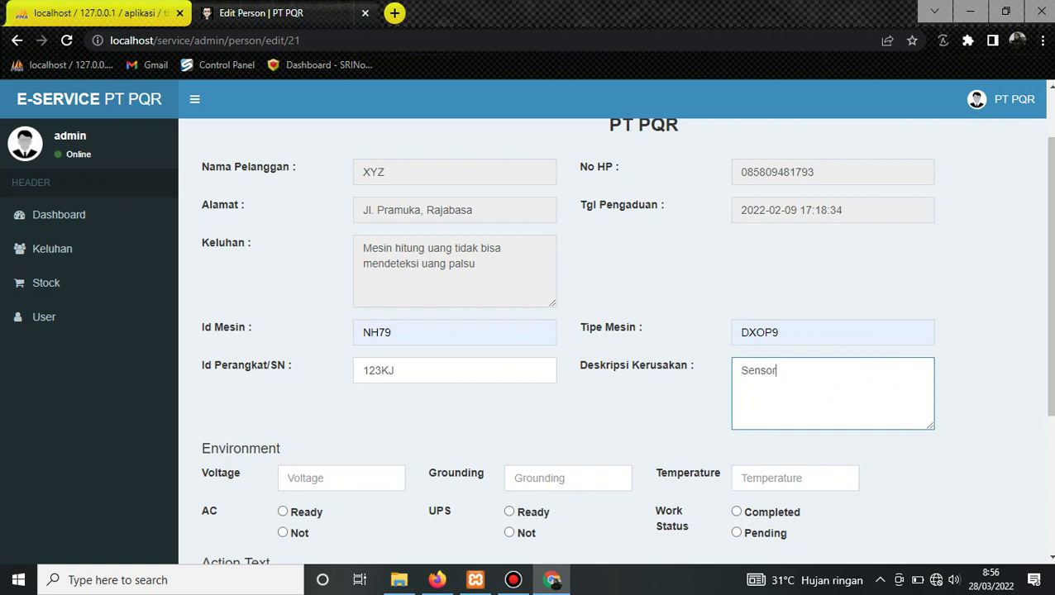
Fill in the Environment values with voltage 12, grounding 12 and temperature 25.
{"action": "scroll", "coordinate": [448, 390], "scroll_direction": "down", "scroll_amount": 2}
{"action": "left_click", "coordinate": [312, 309]}
{"action": "left_click", "coordinate": [312, 323]}
{"action": "left_click", "coordinate": [344, 360]}
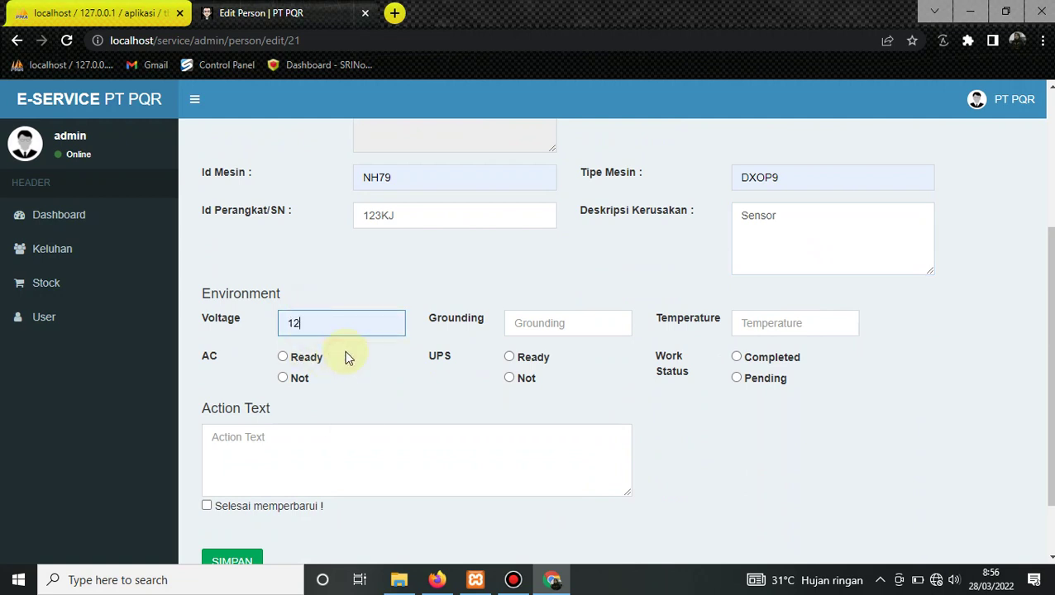
{"action": "left_click", "coordinate": [546, 318]}
{"action": "left_click", "coordinate": [587, 438]}
{"action": "left_click", "coordinate": [783, 321]}
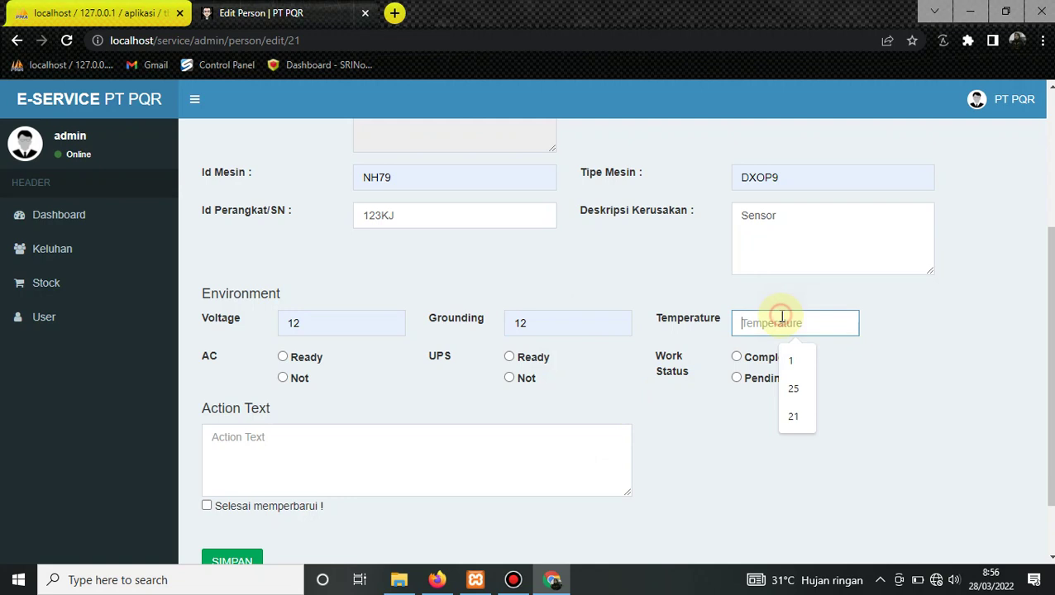
{"action": "left_click", "coordinate": [792, 388]}
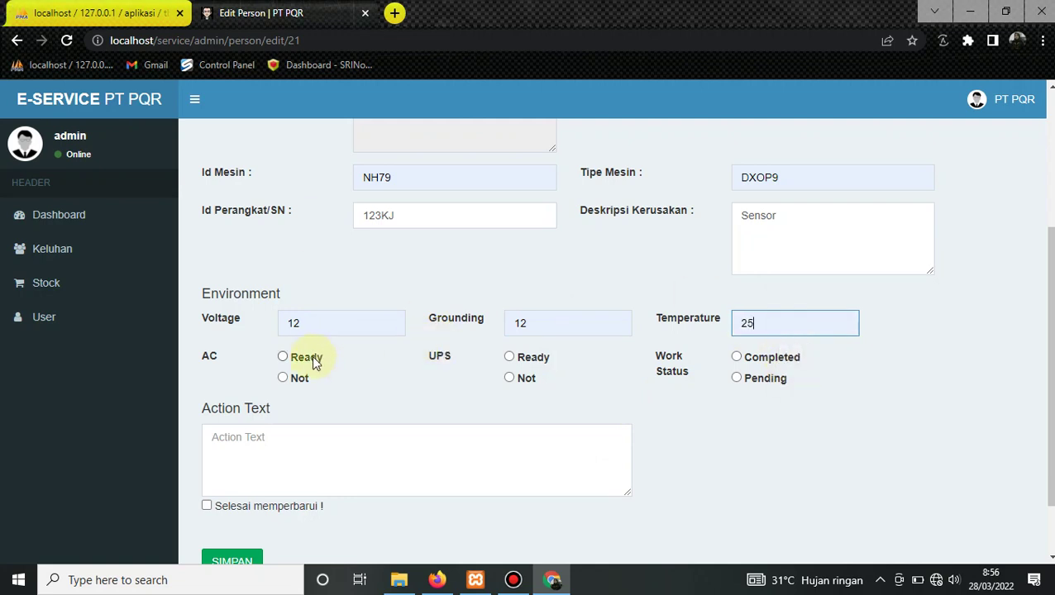
Set AC and UPS to Ready and the work status to Completed.
{"action": "left_click", "coordinate": [283, 359]}
{"action": "left_click", "coordinate": [510, 358]}
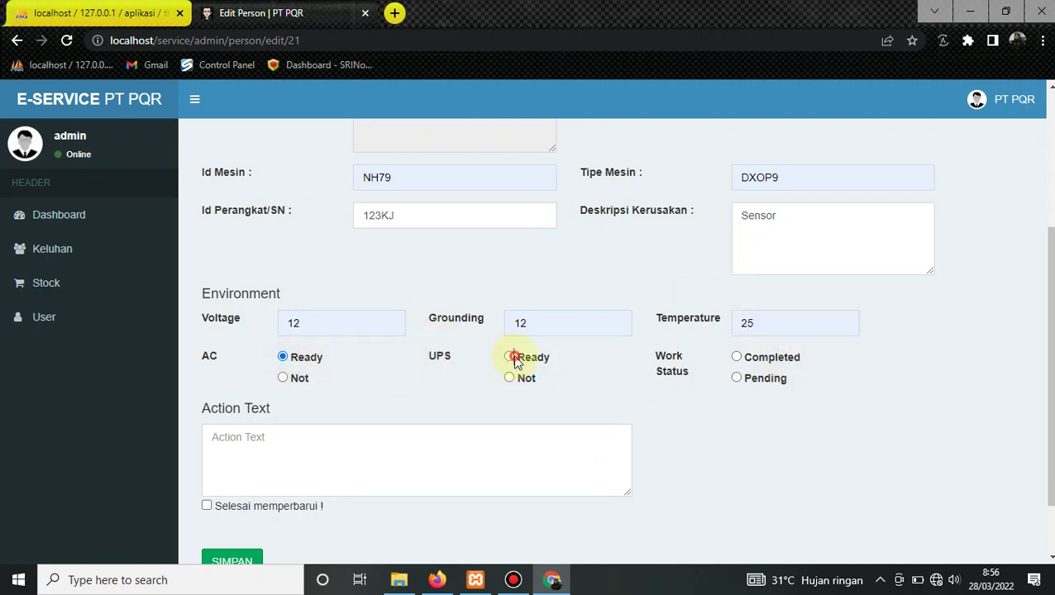
{"action": "left_click", "coordinate": [737, 357]}
Enter the action text "Perbaikan Sensor", mark the form as "Selesai memperbarui", and save the complaint update.
{"action": "left_click", "coordinate": [248, 459]}
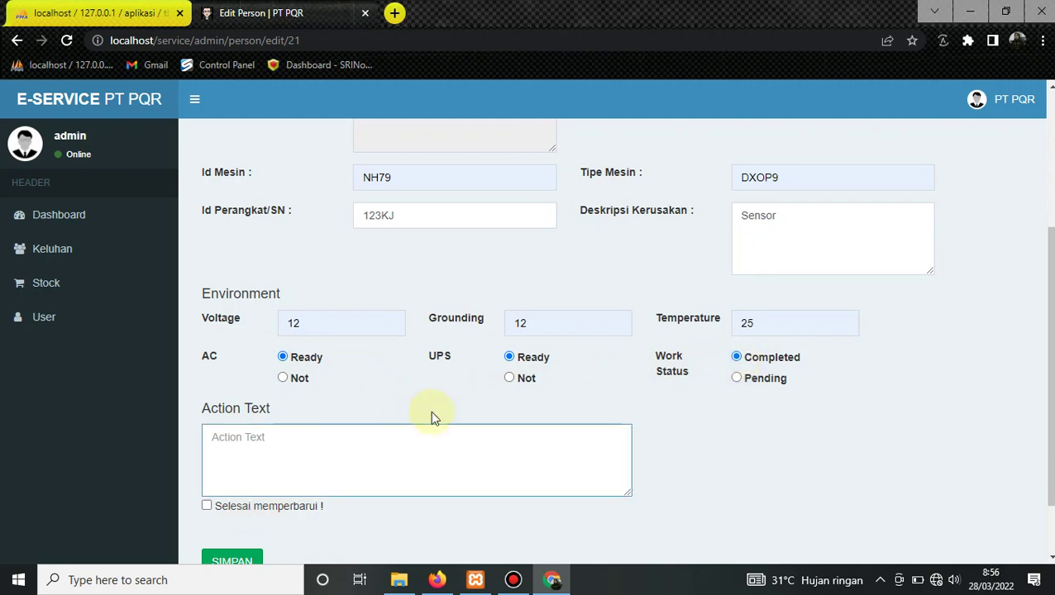
{"action": "type", "text": "P"}
{"action": "key", "text": "BackSpace"}
{"action": "key", "text": "BackSpace"}
{"action": "key", "text": "BackSpace"}
{"action": "type", "text": "Perbaikan Sensor"}
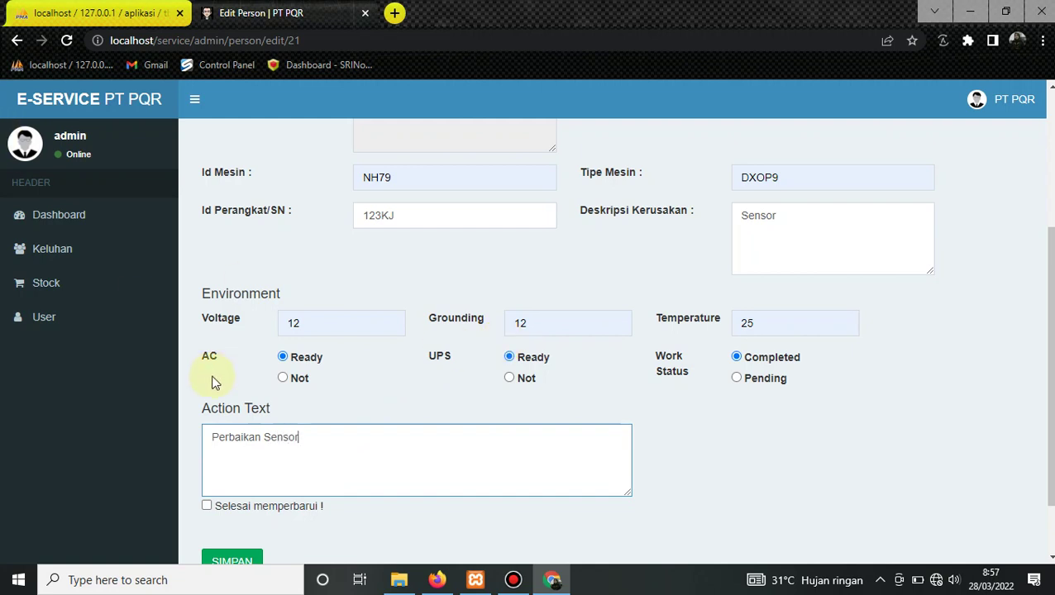
{"action": "left_click", "coordinate": [207, 505]}
{"action": "scroll", "coordinate": [267, 482], "scroll_direction": "down", "scroll_amount": 2}
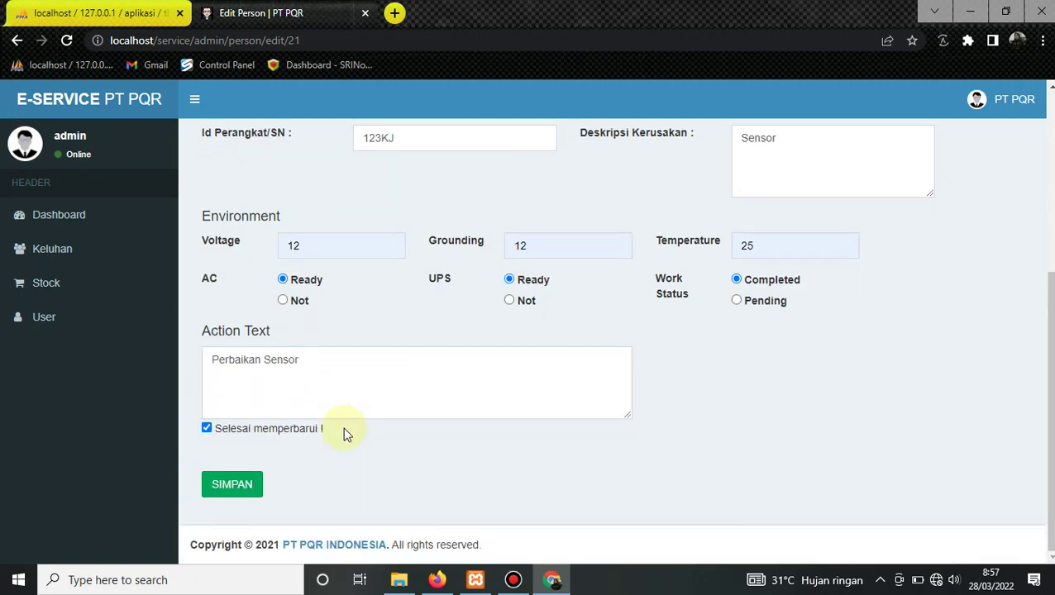
{"action": "left_click", "coordinate": [219, 489]}
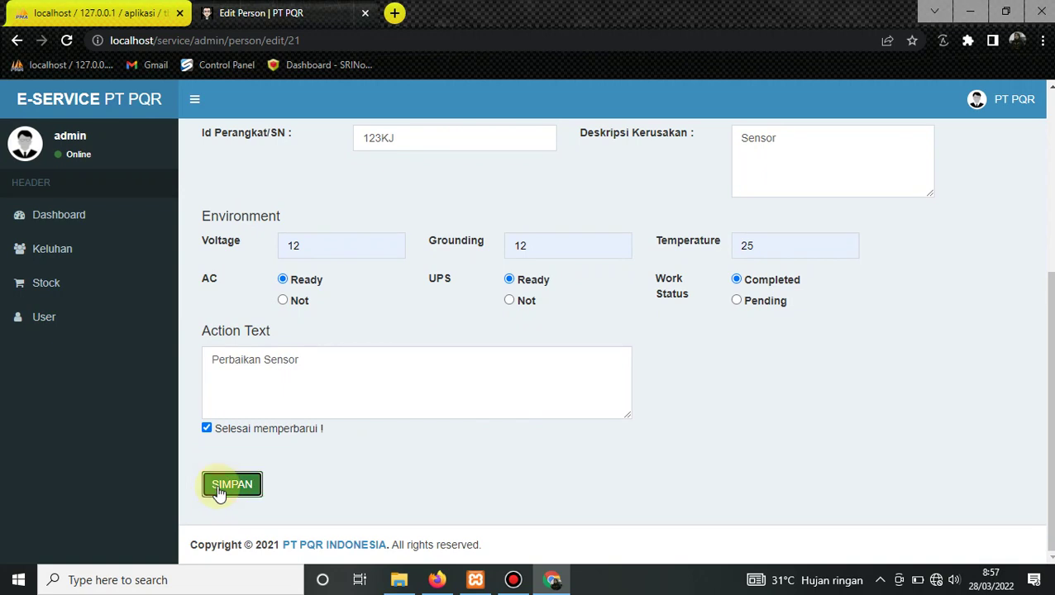
{"action": "left_click", "coordinate": [219, 490]}
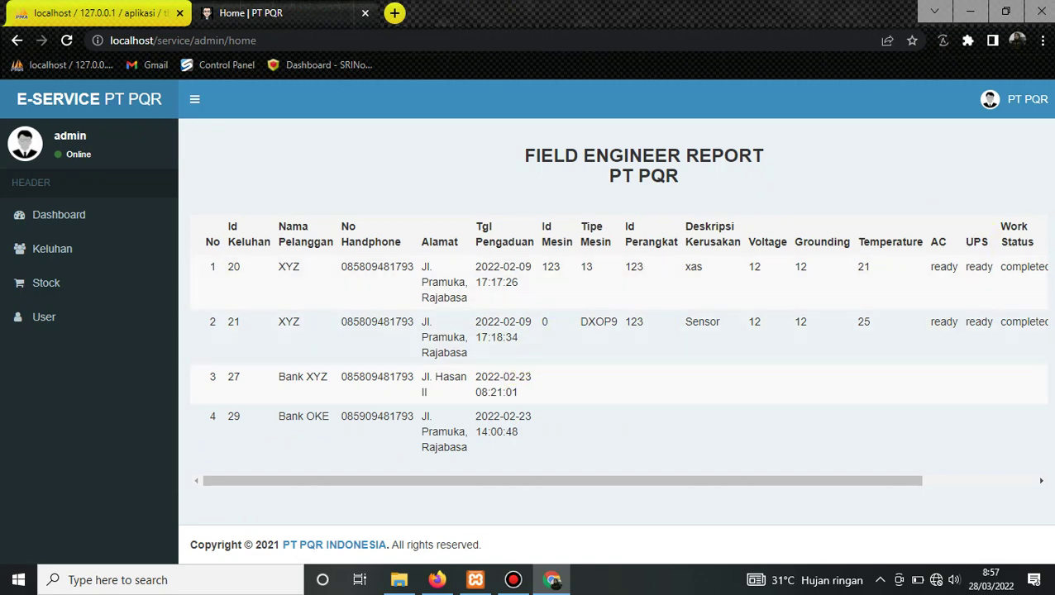
Examine the entry for complaint 21 in the Field Engineer Report, through to its action column.
{"action": "left_click", "coordinate": [73, 215]}
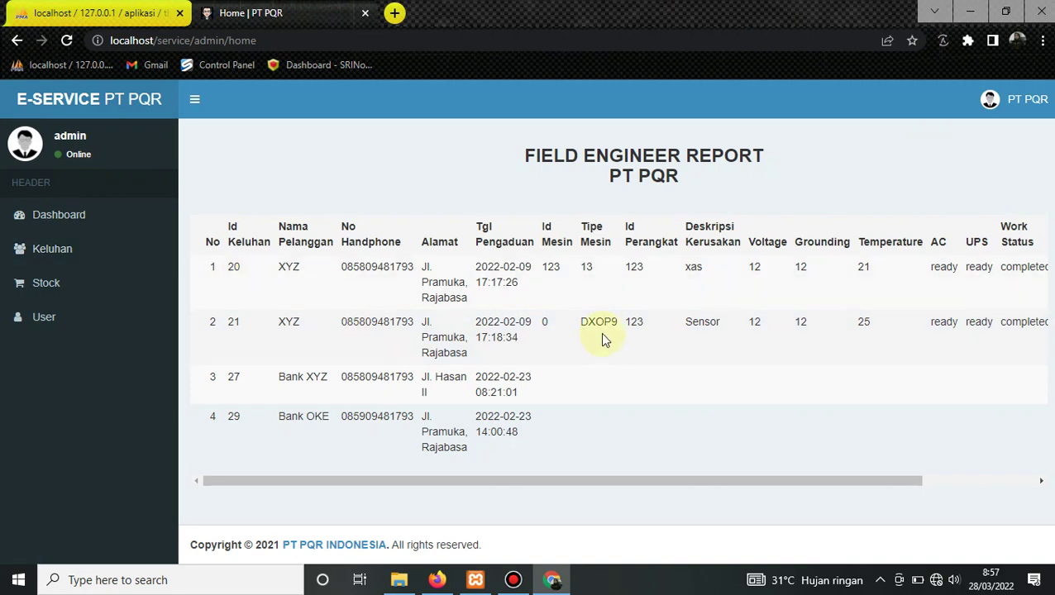
{"action": "left_click_drag", "start_coordinate": [630, 481], "coordinate": [900, 384]}
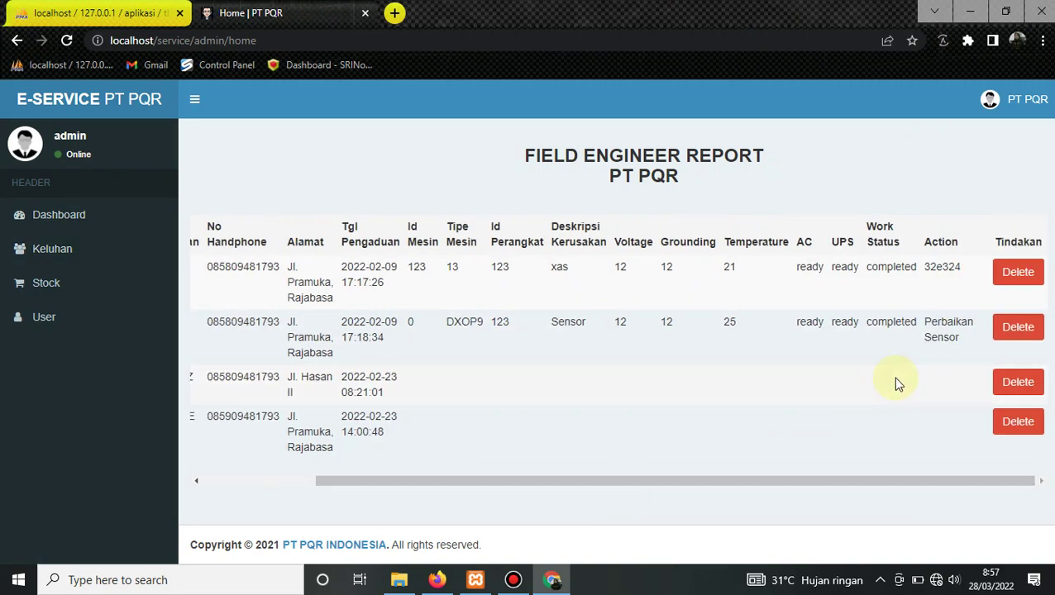
Add a "Perbaikan Selesai" repair status to complaint 21 with the comment "selesai".
{"action": "left_click", "coordinate": [86, 260]}
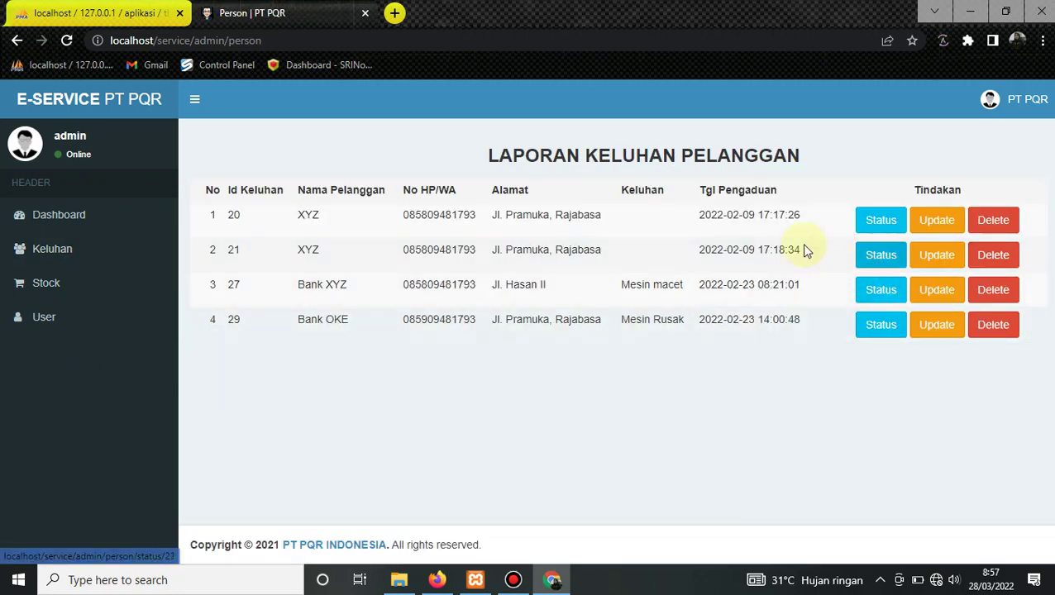
{"action": "left_click", "coordinate": [881, 258]}
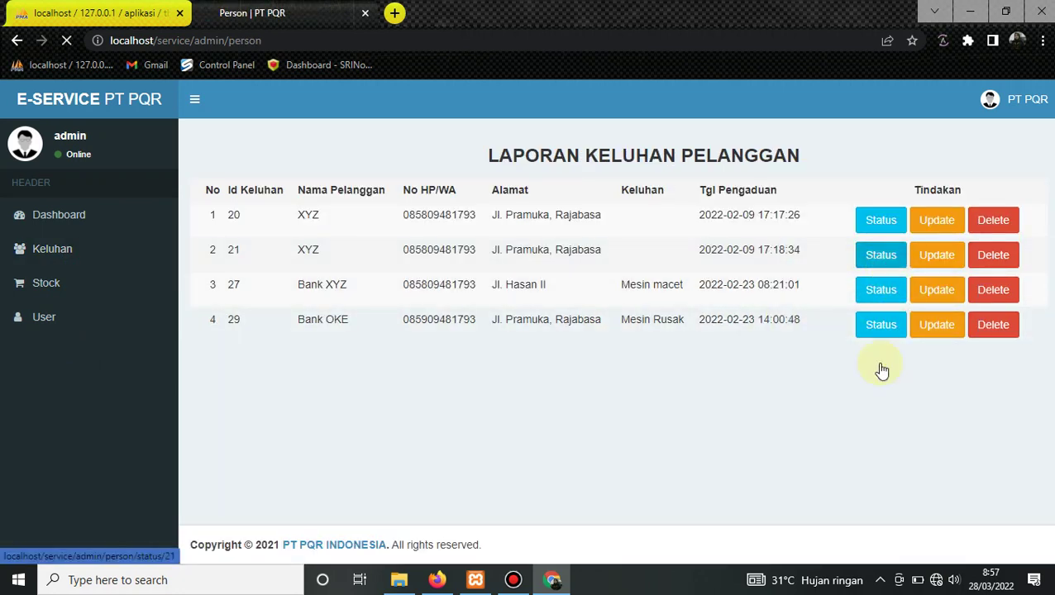
{"action": "left_click", "coordinate": [298, 227]}
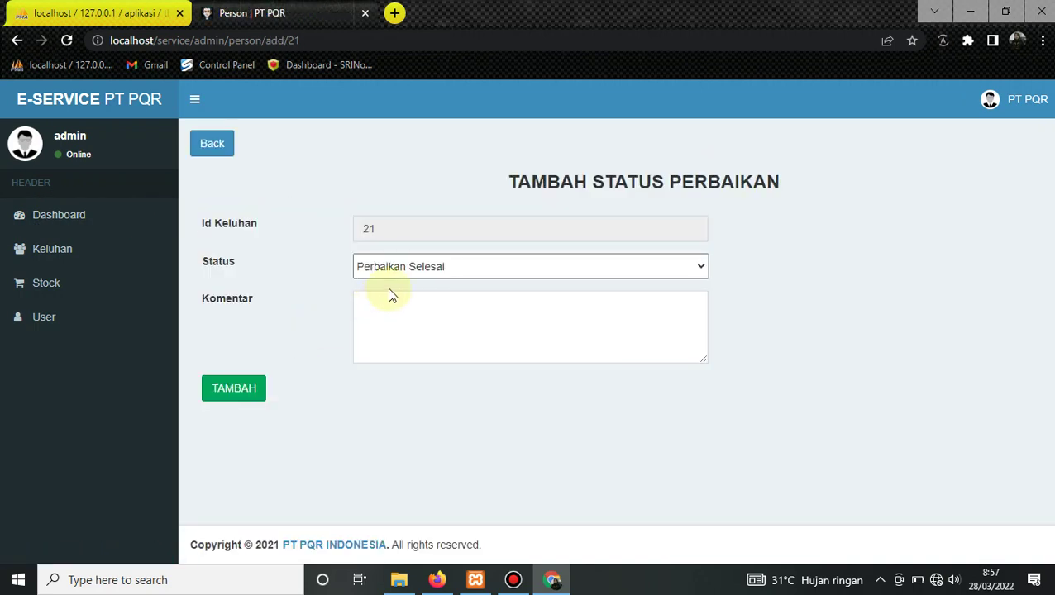
{"action": "left_click", "coordinate": [405, 268]}
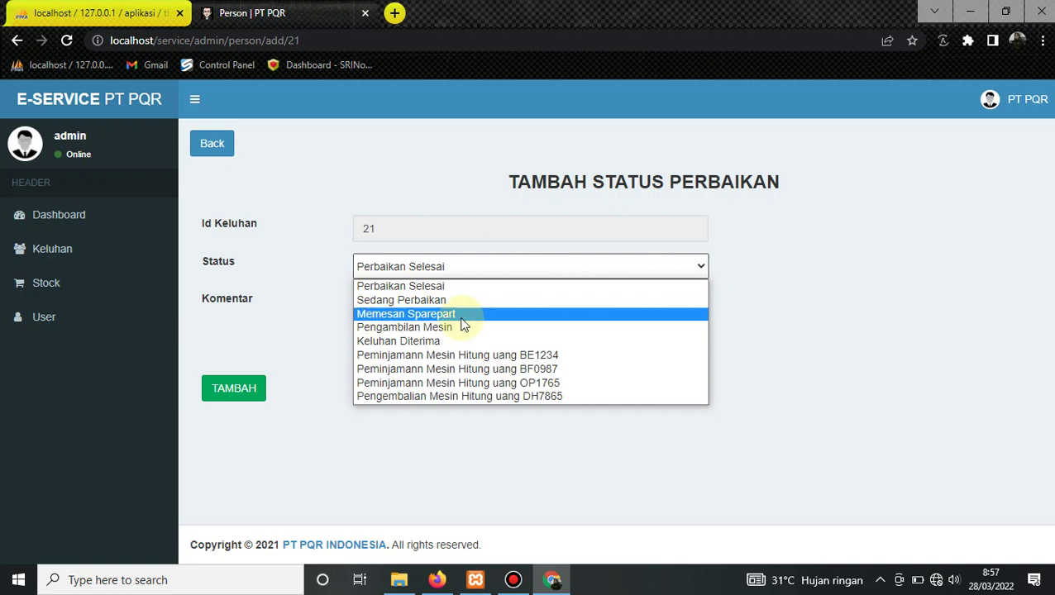
{"action": "left_click", "coordinate": [403, 302]}
{"action": "left_click", "coordinate": [400, 266]}
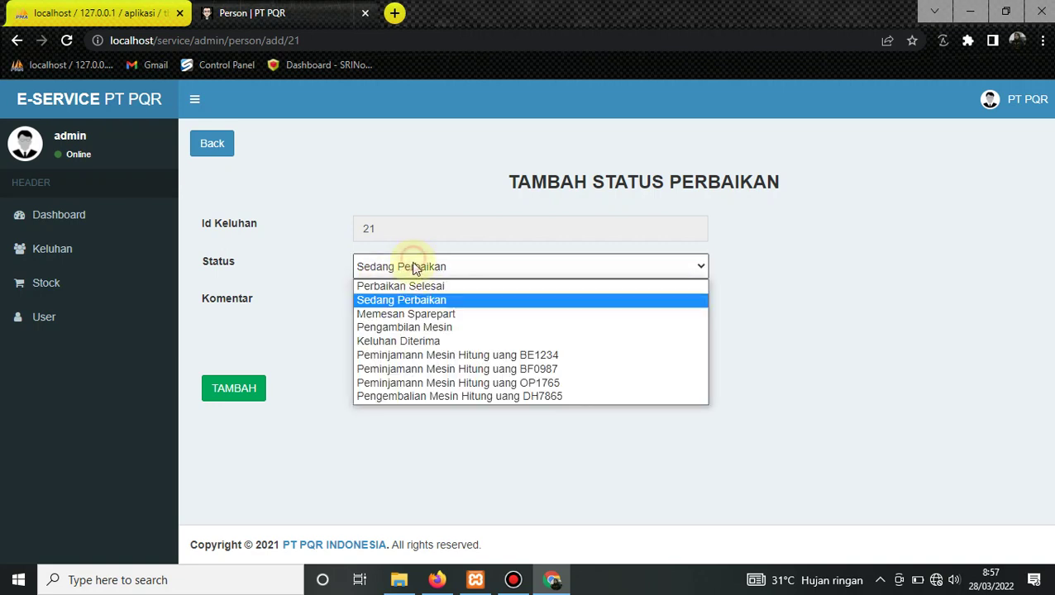
{"action": "left_click", "coordinate": [410, 287]}
{"action": "left_click", "coordinate": [400, 302]}
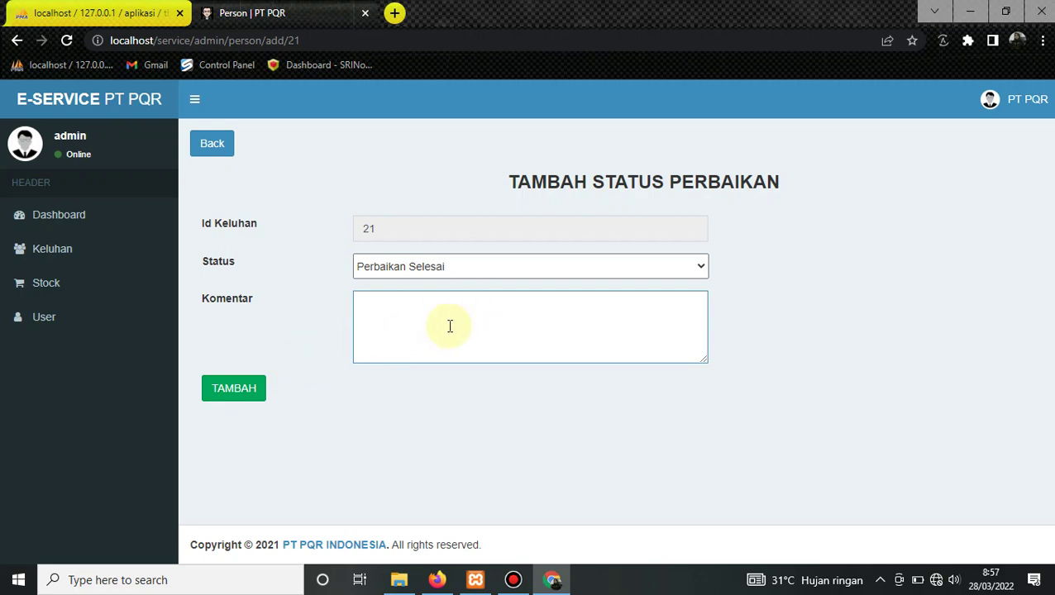
{"action": "type", "text": "selesai"}
{"action": "left_click", "coordinate": [246, 394]}
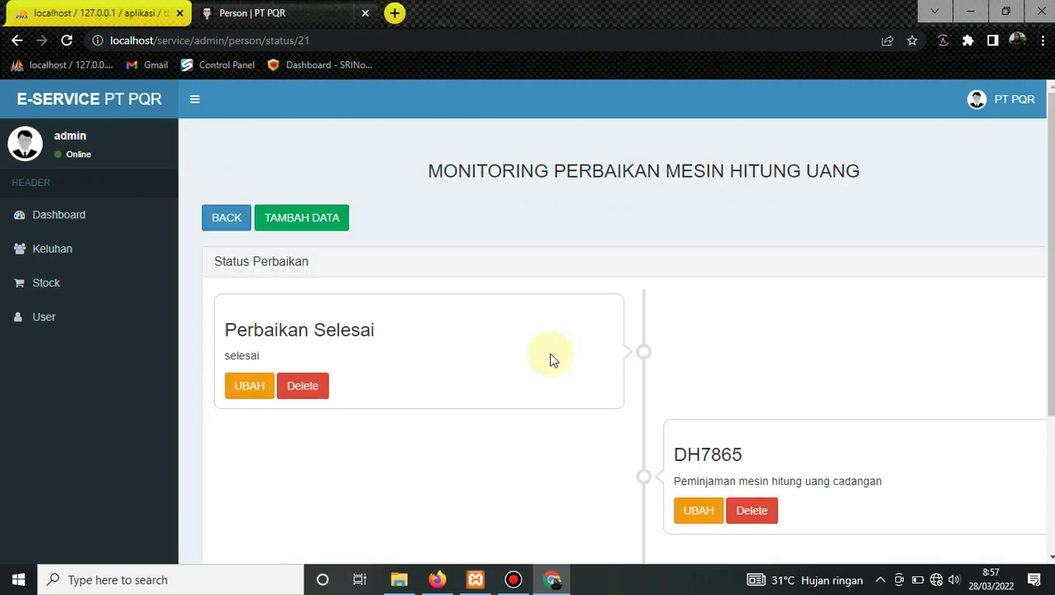
Switch to Firefox, reload the member's details of complaint 21 to check its repair statuses, and return to Chrome.
{"action": "left_click", "coordinate": [455, 554]}
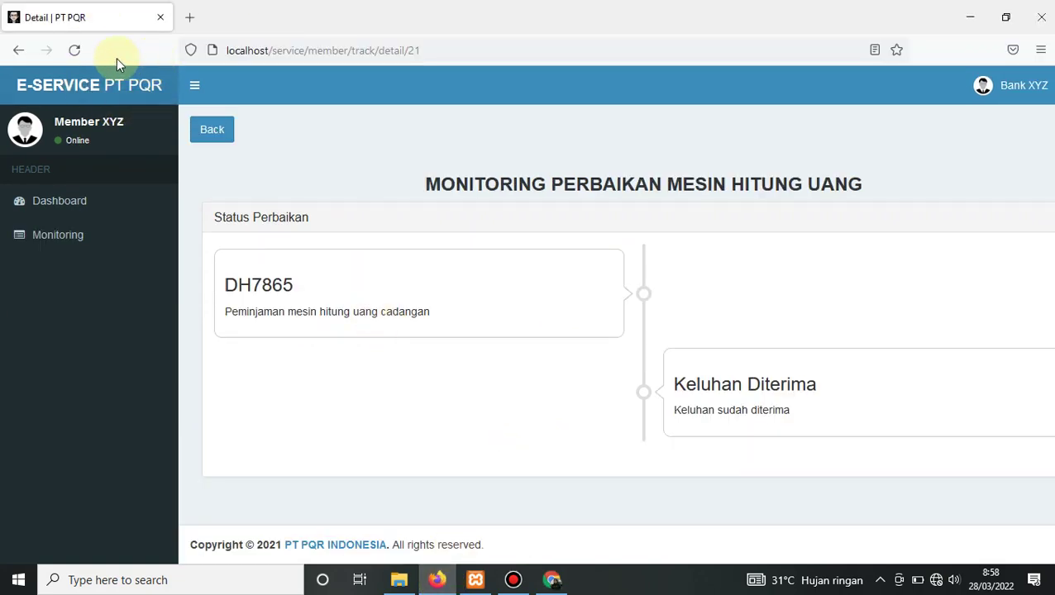
{"action": "left_click", "coordinate": [74, 49]}
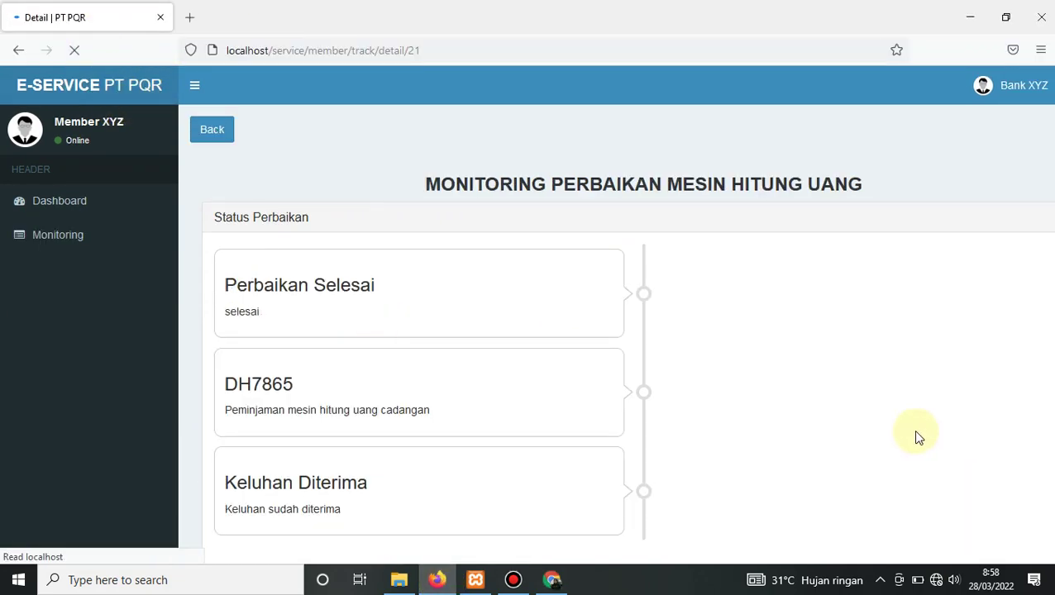
{"action": "scroll", "coordinate": [641, 417], "scroll_direction": "down", "scroll_amount": 2}
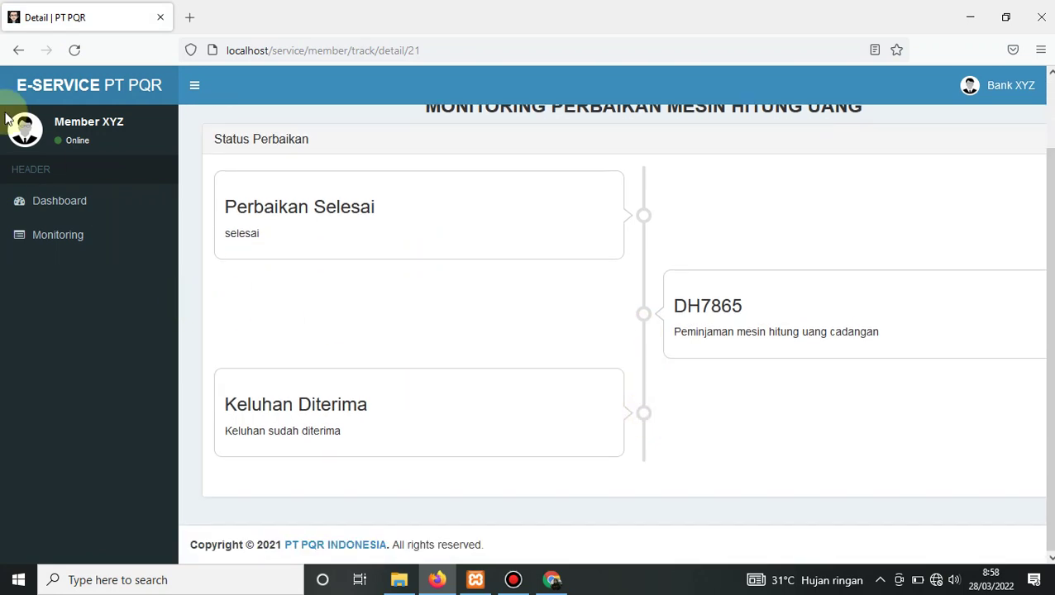
{"action": "scroll", "coordinate": [730, 294], "scroll_direction": "up", "scroll_amount": 1}
{"action": "scroll", "coordinate": [731, 293], "scroll_direction": "up", "scroll_amount": 1}
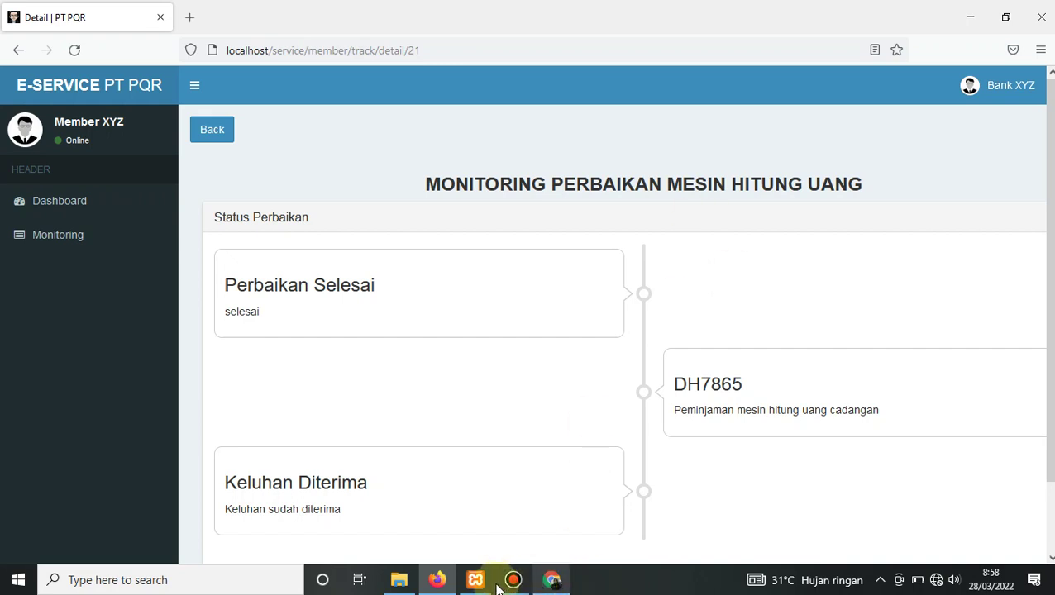
{"action": "left_click", "coordinate": [555, 583]}
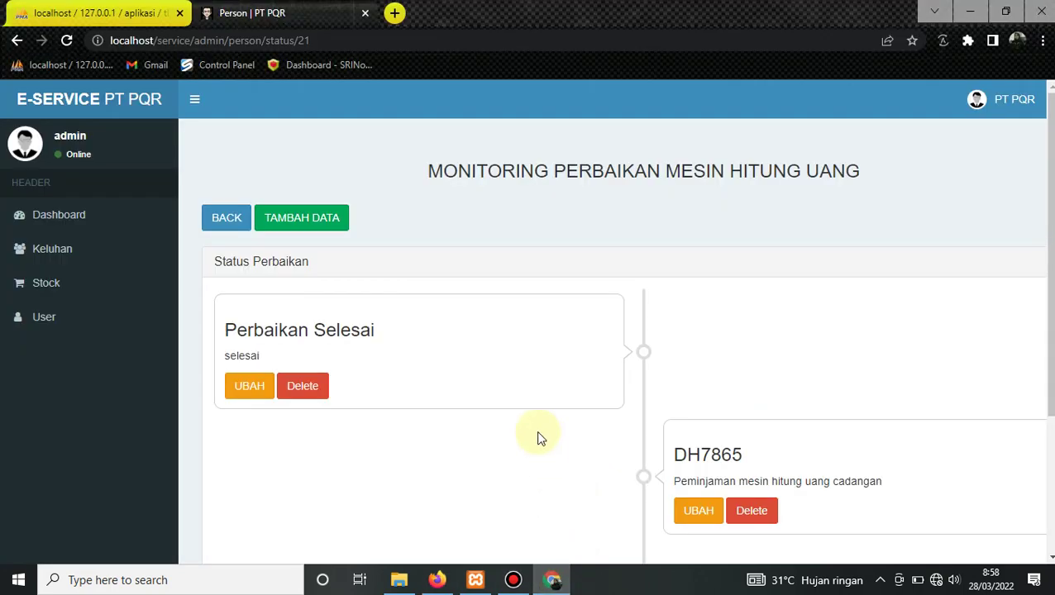